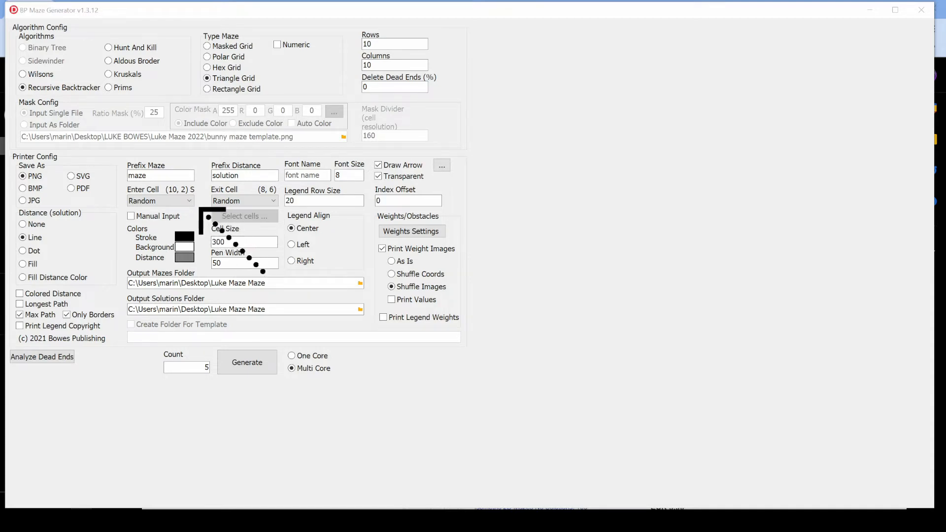
Look through the preset position options available for the enter cell and the exit cell
{"action": "left_click", "coordinate": [192, 202]}
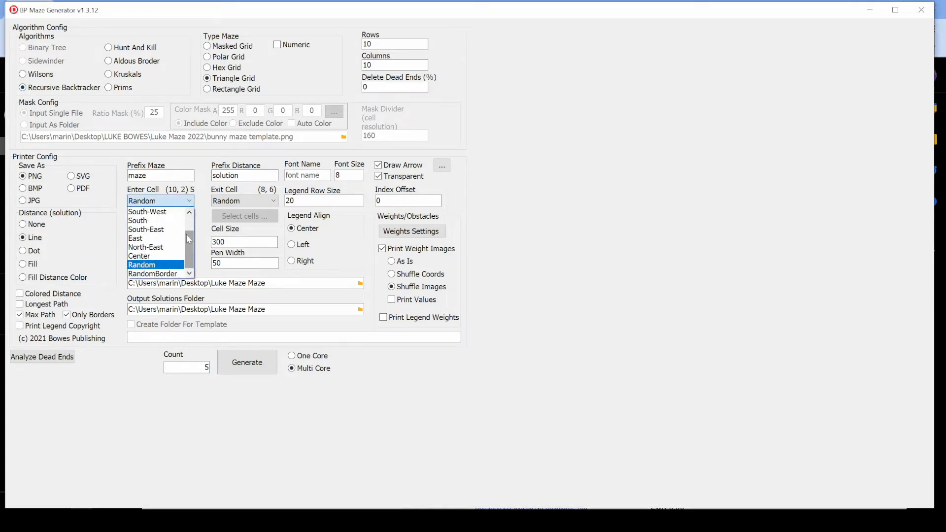
{"action": "scroll", "coordinate": [187, 219], "scroll_direction": "up", "scroll_amount": 1}
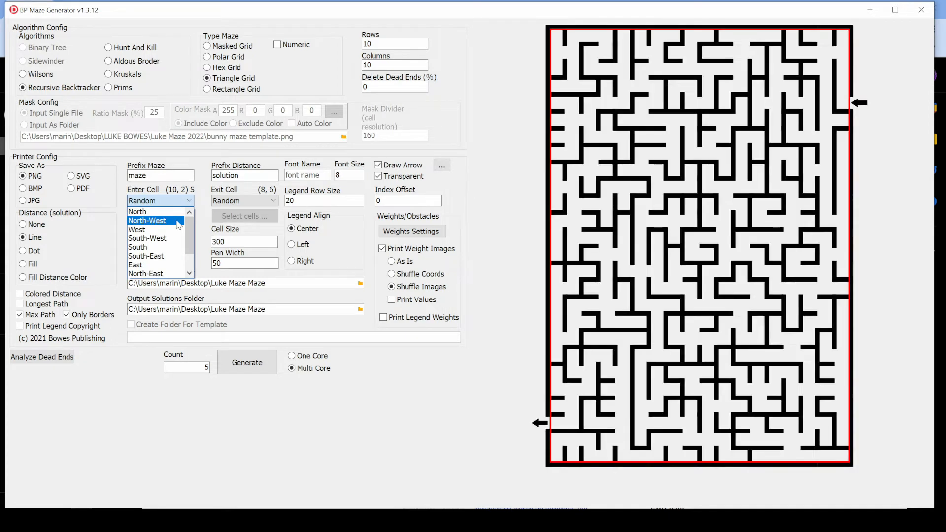
{"action": "scroll", "coordinate": [179, 231], "scroll_direction": "down", "scroll_amount": 2}
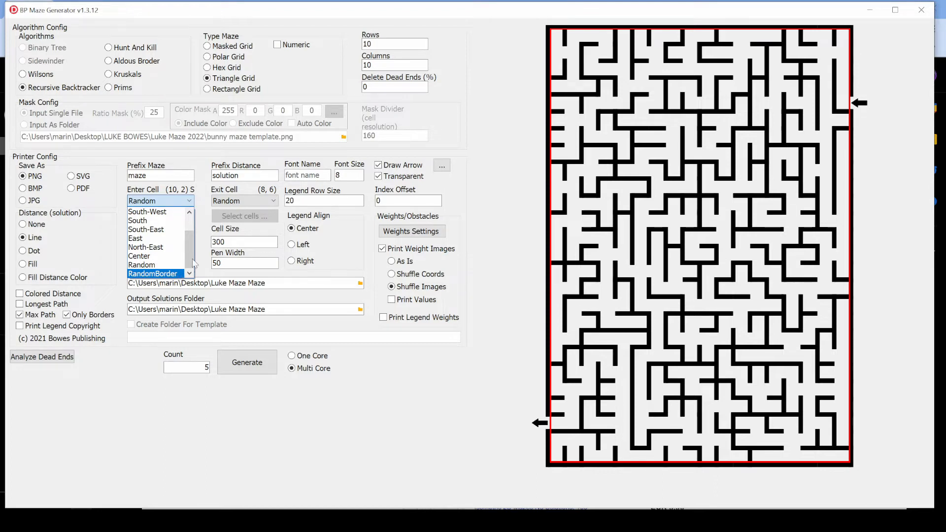
{"action": "left_click", "coordinate": [268, 203]}
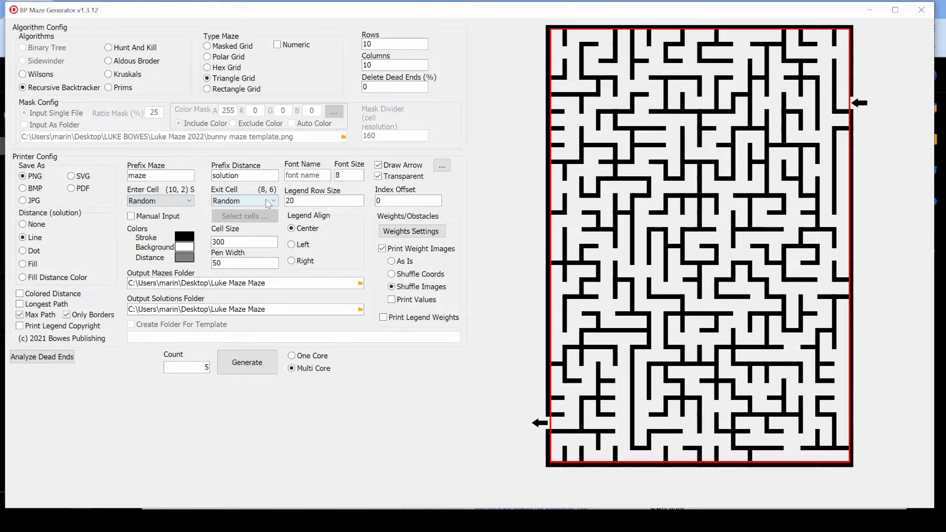
{"action": "left_click", "coordinate": [268, 202]}
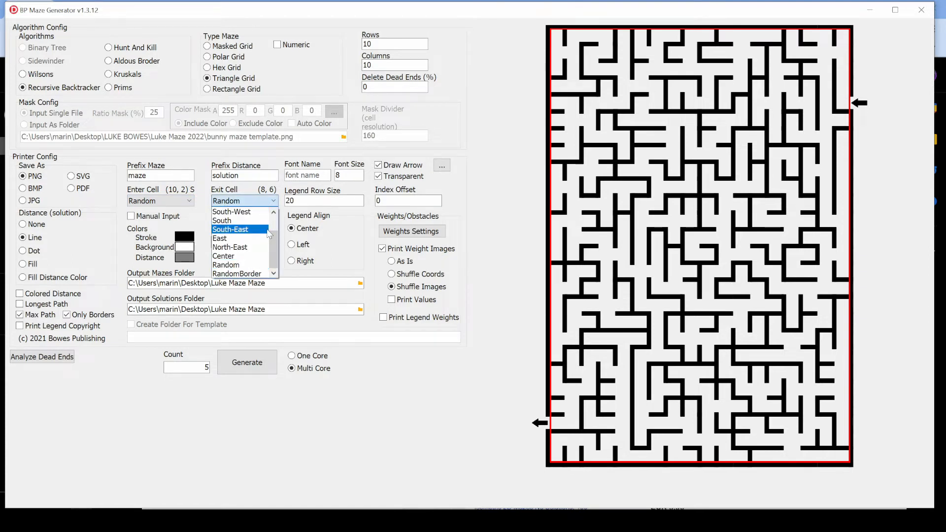
Enable manual input of the enter and exit cells and open the cell selection form at 125% zoom
{"action": "left_click", "coordinate": [131, 218]}
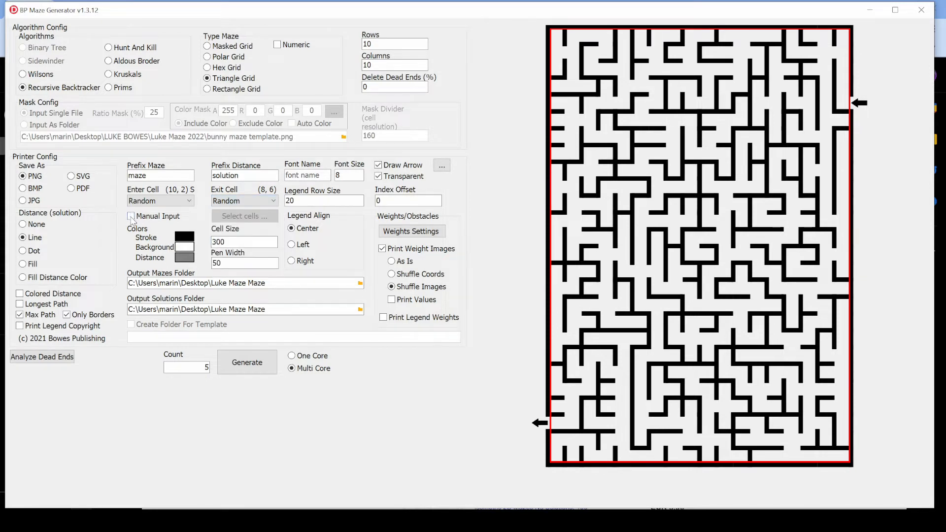
{"action": "left_click", "coordinate": [131, 217]}
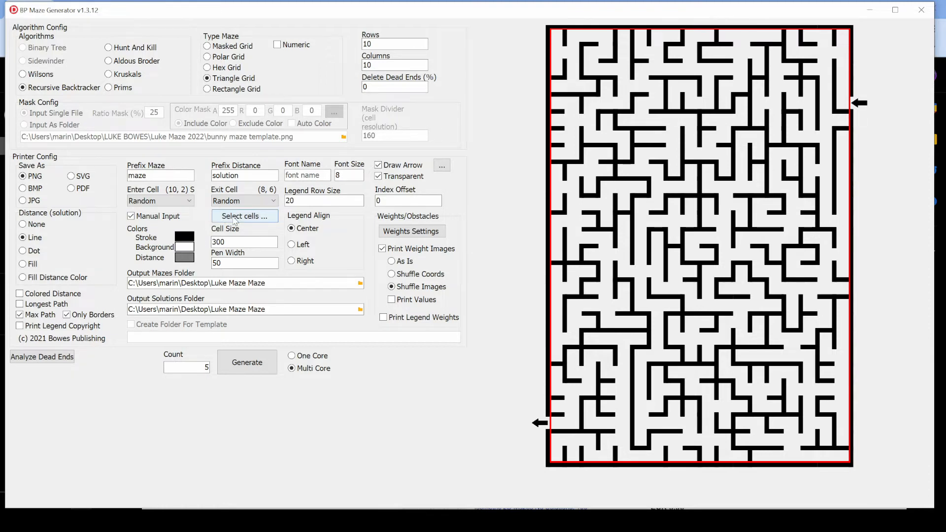
{"action": "left_click", "coordinate": [234, 219]}
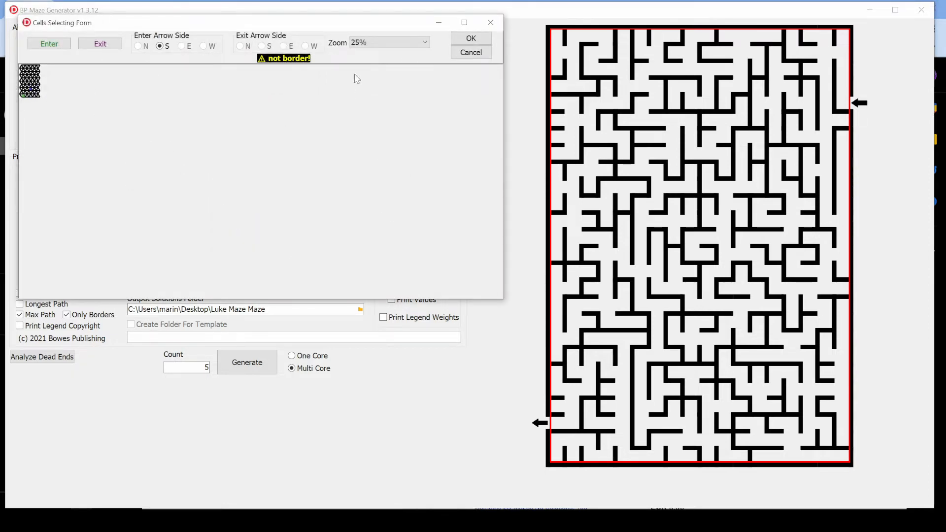
{"action": "left_click", "coordinate": [389, 57]}
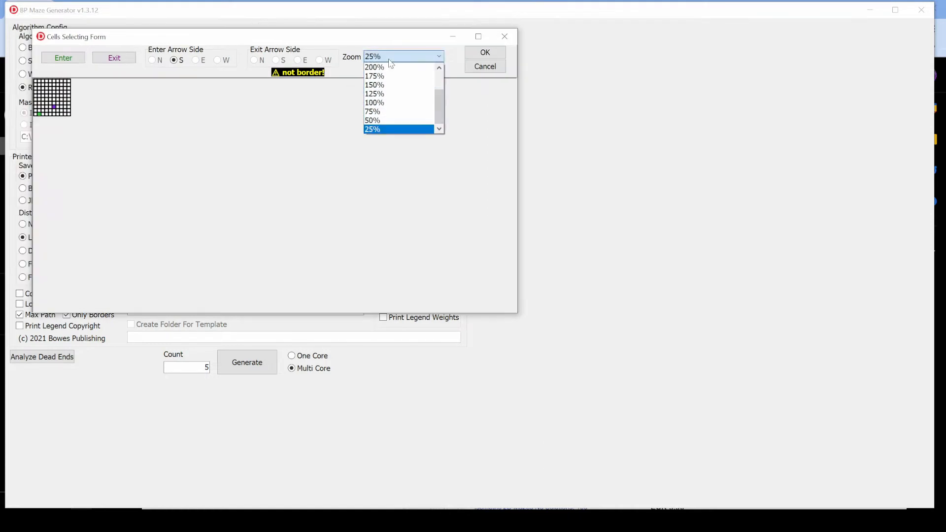
{"action": "left_click", "coordinate": [378, 94]}
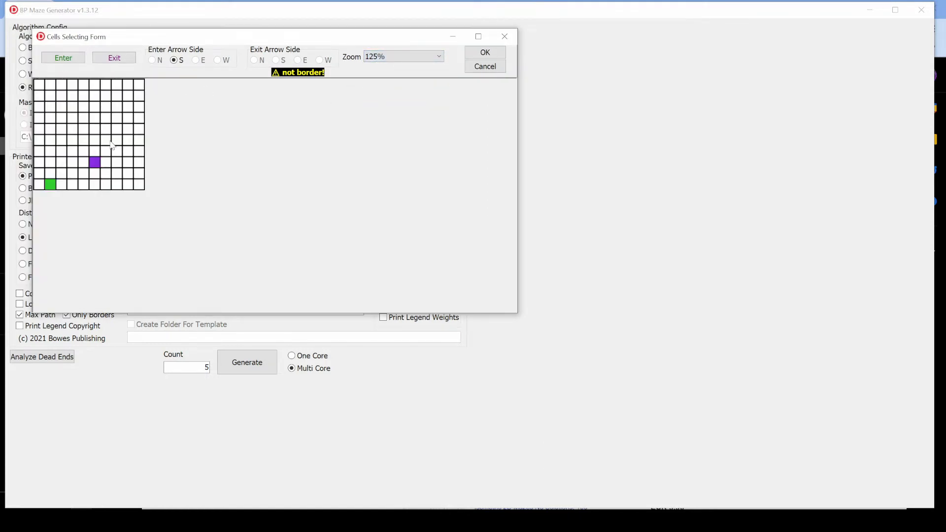
Set the enter cell to row 1, column 1 with a north arrow and the exit cell to row 10, column 9
{"action": "left_click", "coordinate": [74, 61]}
{"action": "left_click", "coordinate": [115, 59]}
{"action": "left_click", "coordinate": [64, 61]}
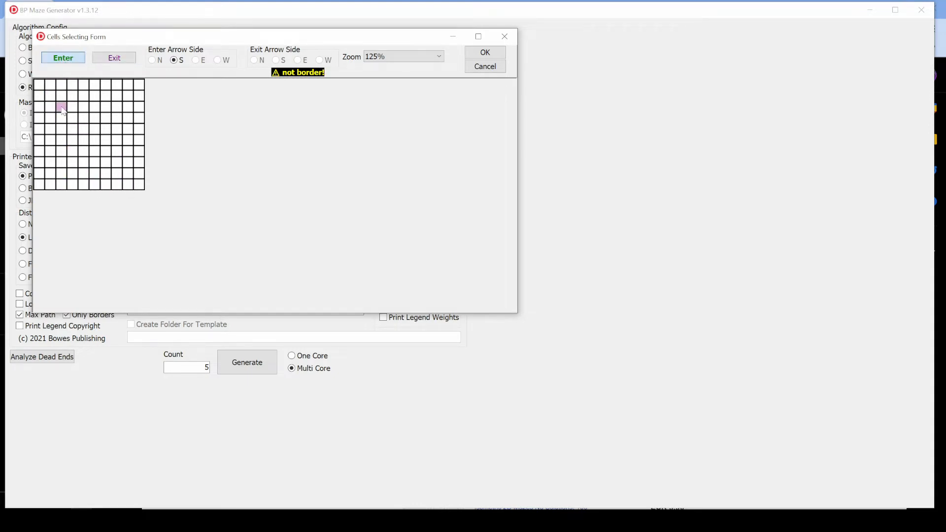
{"action": "left_click", "coordinate": [39, 85]}
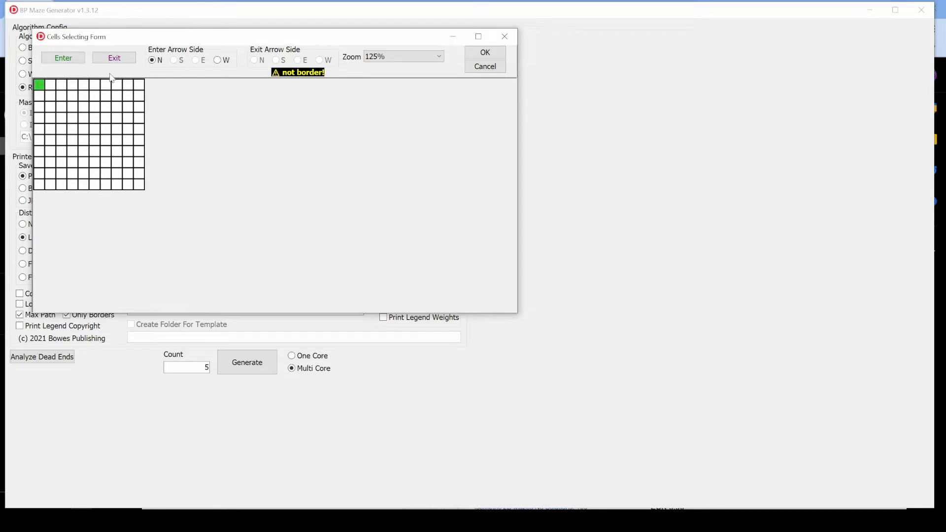
{"action": "left_click", "coordinate": [114, 57]}
{"action": "left_click", "coordinate": [127, 186]}
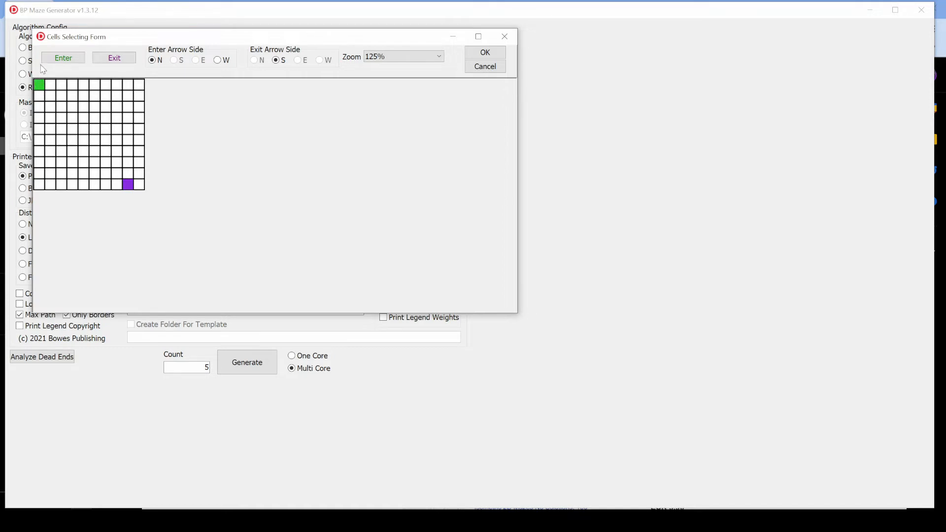
{"action": "left_click", "coordinate": [154, 61]}
Try interior cells instead, placing the enter cell at row 2, column 2 and the exit cell at row 8, column 8
{"action": "left_click", "coordinate": [74, 59]}
{"action": "left_click", "coordinate": [51, 96]}
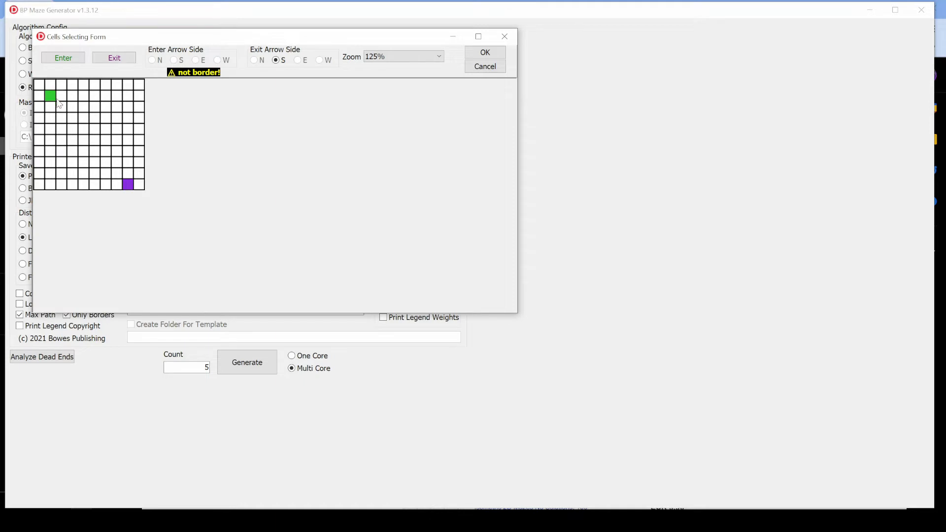
{"action": "left_click", "coordinate": [115, 58]}
{"action": "left_click", "coordinate": [117, 162]}
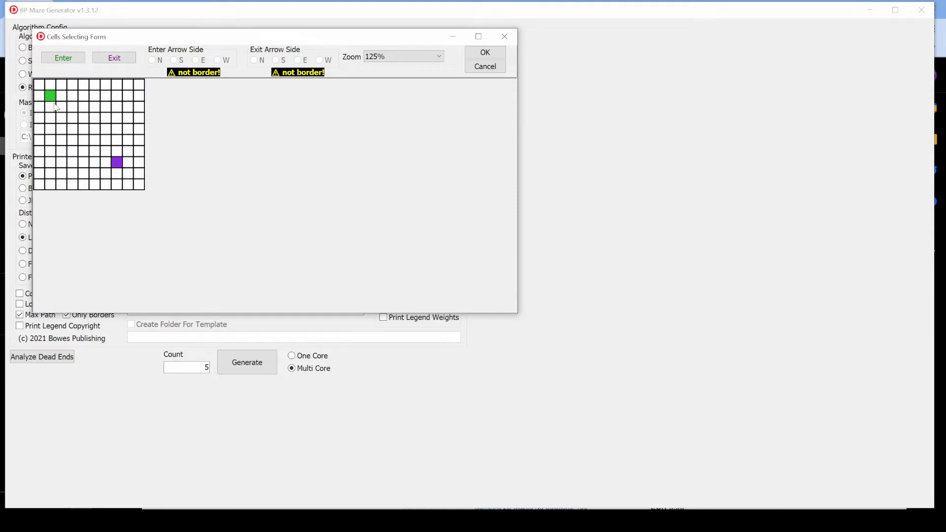
Set the enter cell to row 1, column 2 and the exit cell to row 10, column 10, and accept the selection
{"action": "left_click", "coordinate": [64, 59]}
{"action": "left_click", "coordinate": [50, 85]}
{"action": "left_click", "coordinate": [114, 58]}
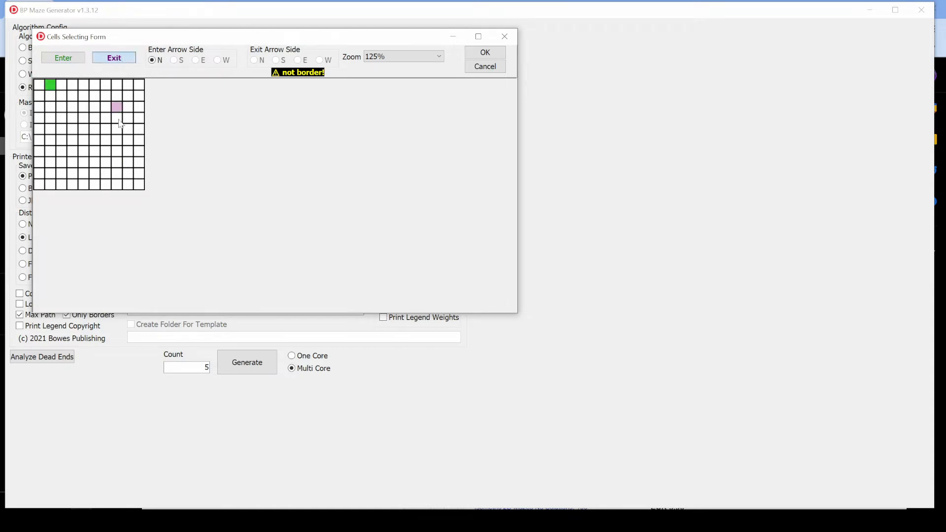
{"action": "left_click", "coordinate": [139, 185]}
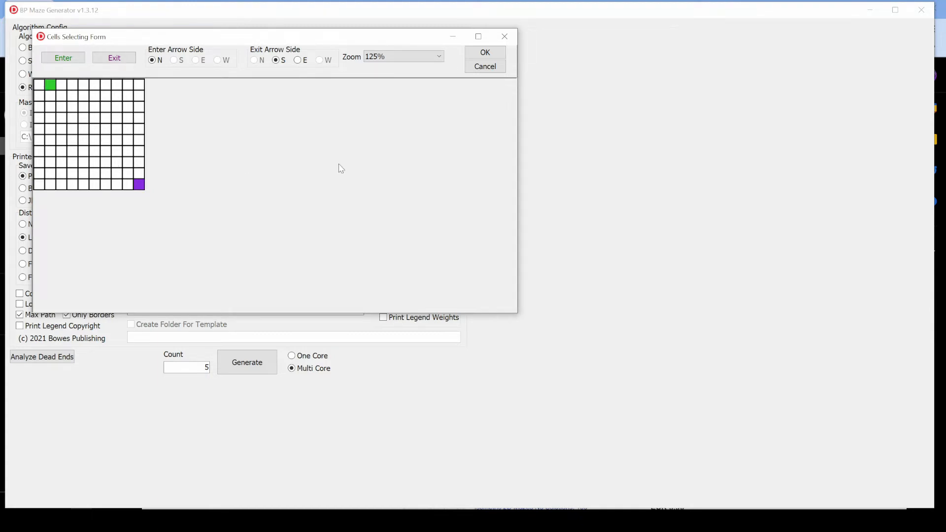
{"action": "left_click", "coordinate": [480, 54]}
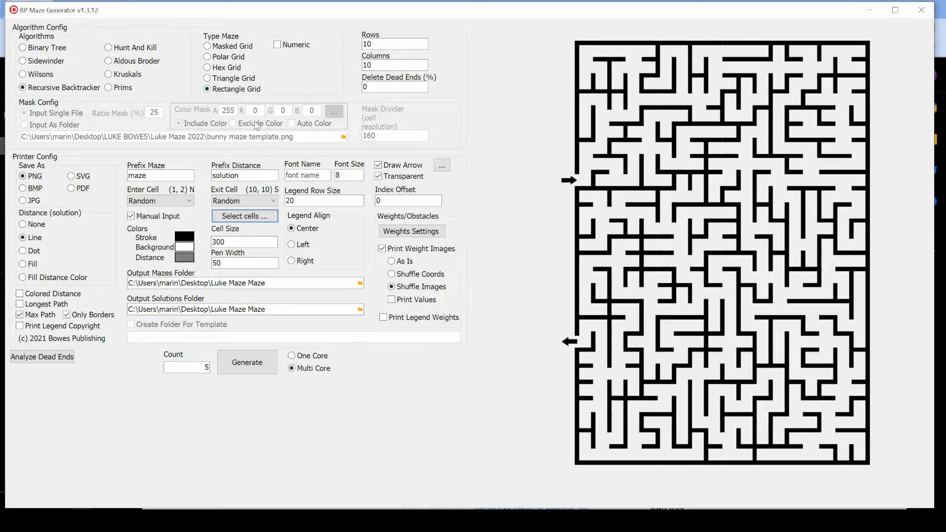
Review the rectangle grid's enter and exit cells in the selection form, along with the row and column settings
{"action": "left_click", "coordinate": [245, 216]}
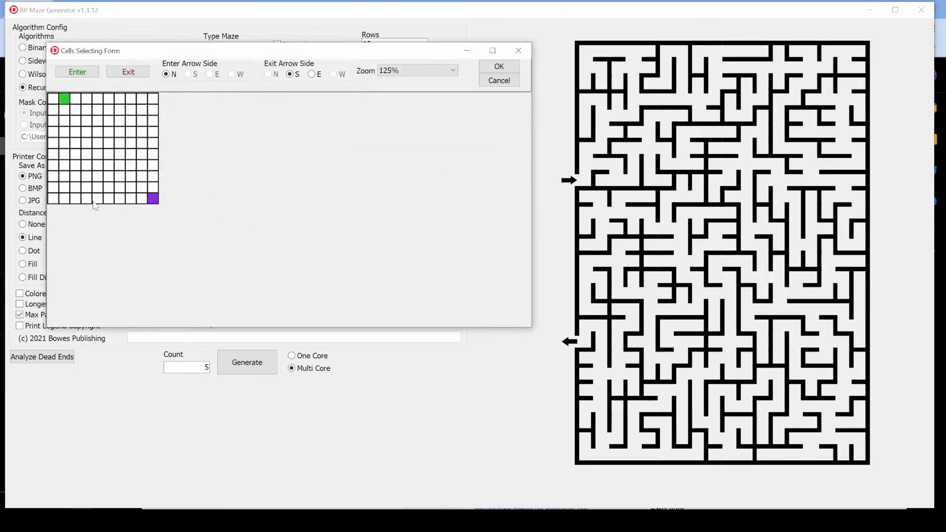
{"action": "left_click", "coordinate": [499, 66]}
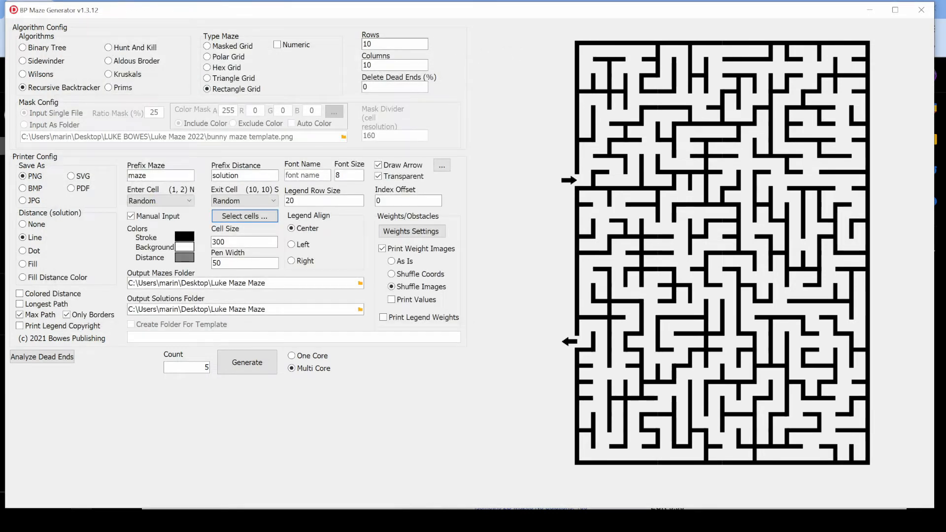
{"action": "left_click", "coordinate": [396, 45]}
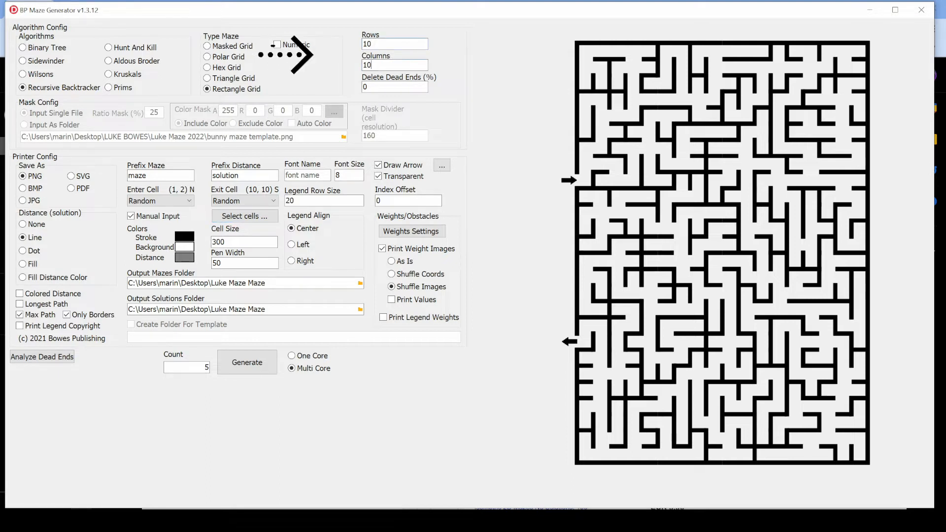
{"action": "left_click", "coordinate": [390, 65]}
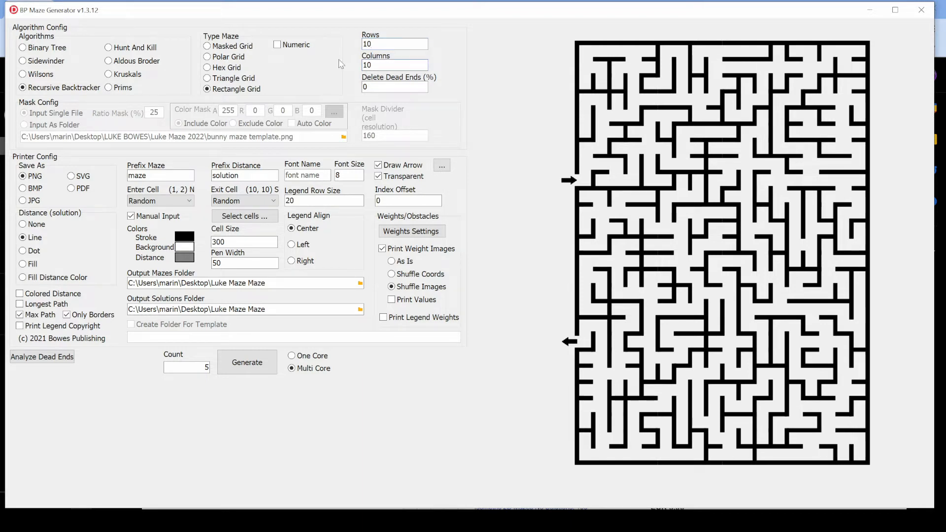
Switch the maze type to Triangle Grid and inspect its enter and exit cells in the selection form at 150% zoom
{"action": "left_click", "coordinate": [224, 80]}
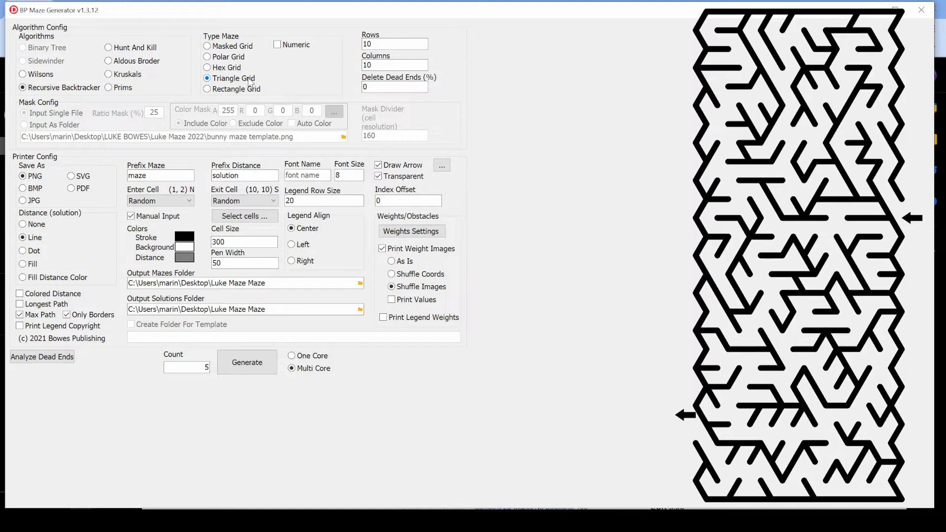
{"action": "left_click", "coordinate": [240, 216]}
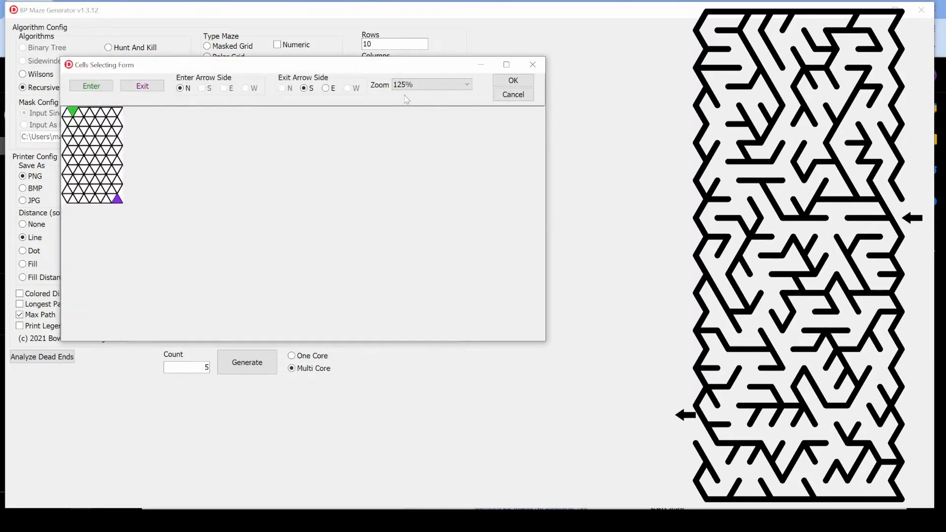
{"action": "left_click", "coordinate": [416, 86]}
{"action": "left_click", "coordinate": [409, 112]}
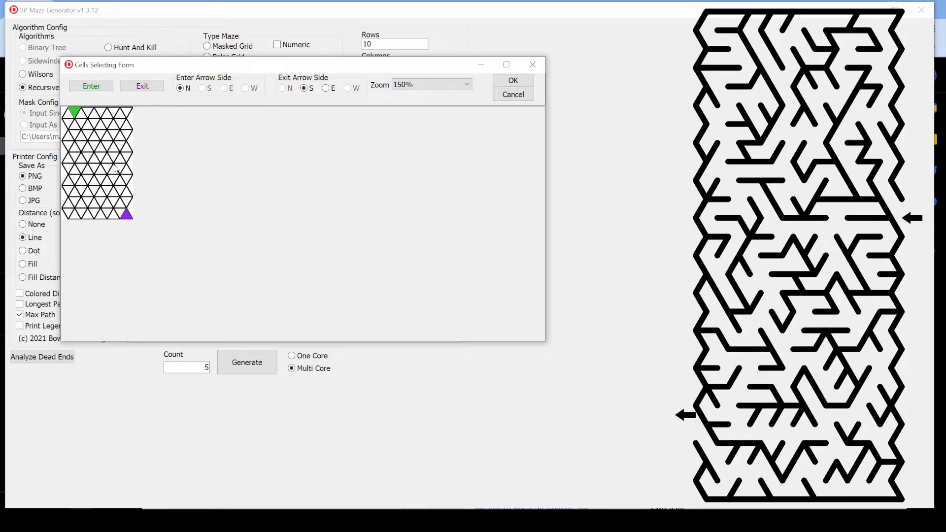
{"action": "left_click", "coordinate": [532, 65]}
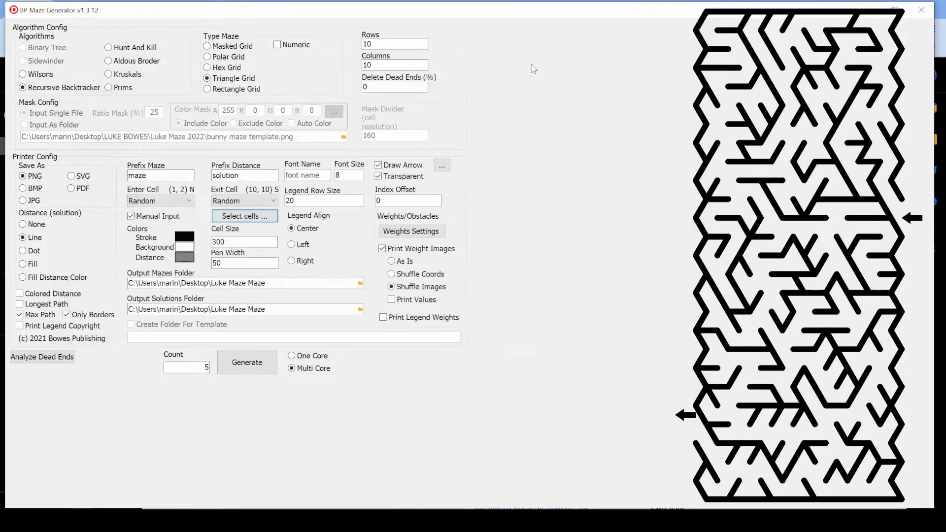
Switch the maze type to Hex Grid and inspect its enter and exit cells in an enlarged selection form
{"action": "left_click", "coordinate": [234, 68]}
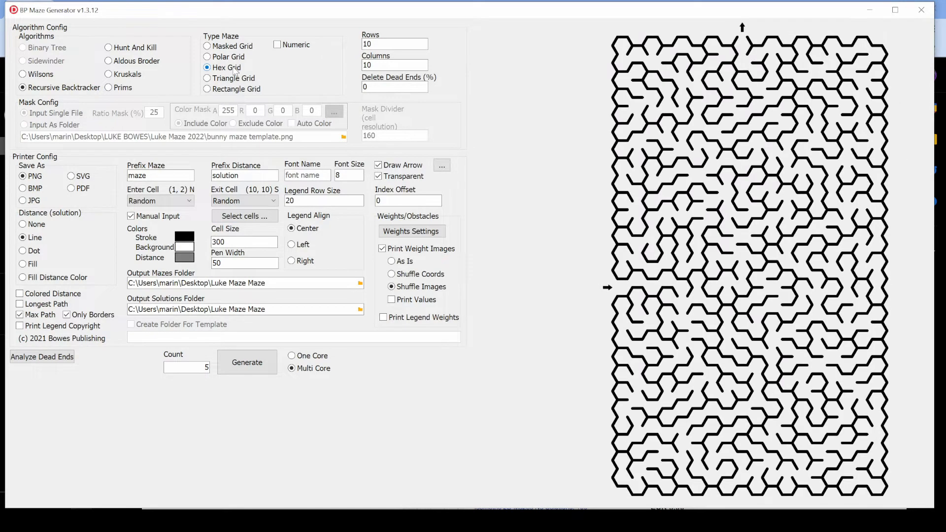
{"action": "left_click", "coordinate": [239, 217]}
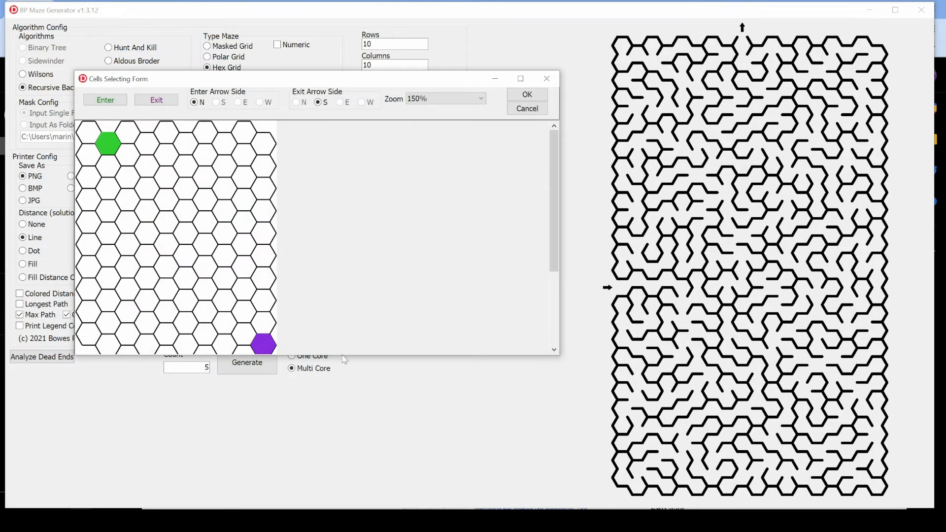
{"action": "left_click_drag", "start_coordinate": [342, 356], "coordinate": [325, 458]}
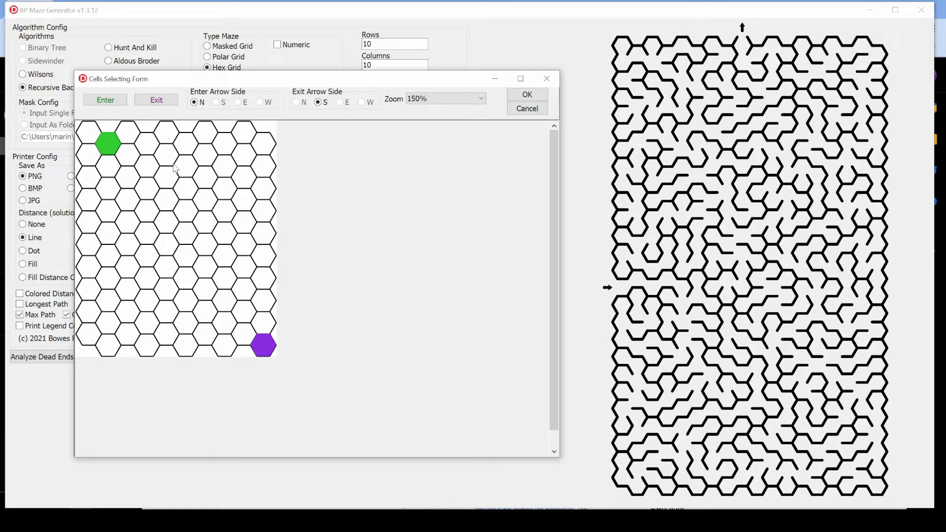
{"action": "left_click", "coordinate": [546, 79]}
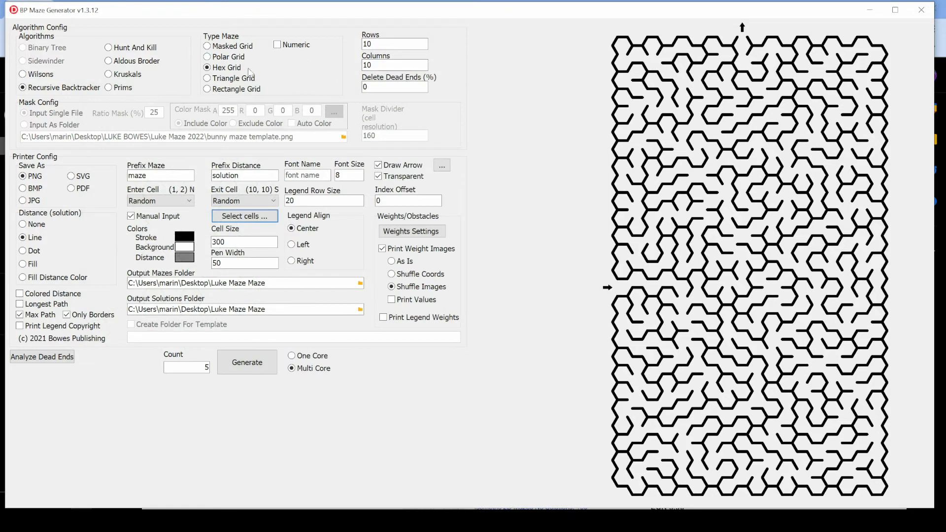
Compare the rows and columns settings across the rectangle, hex and triangle grid types
{"action": "left_click", "coordinate": [218, 79]}
{"action": "left_click", "coordinate": [218, 88]}
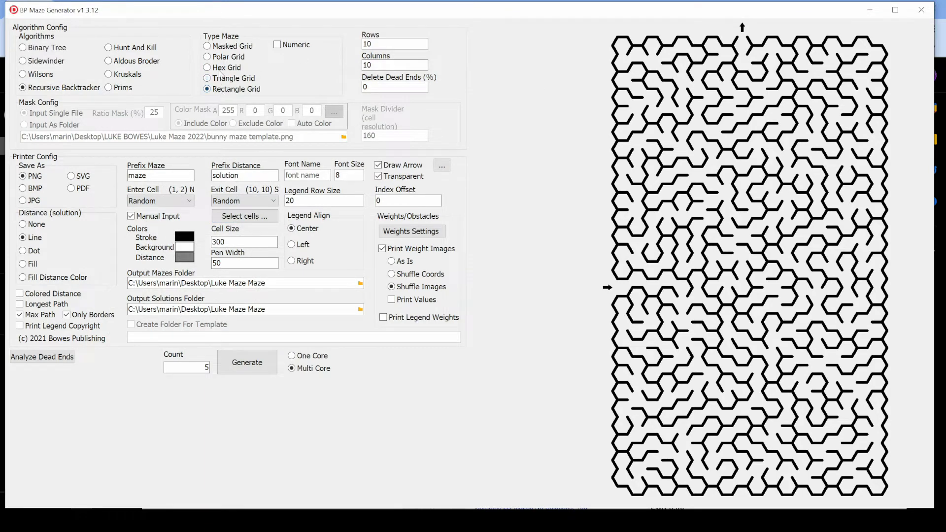
{"action": "left_click", "coordinate": [219, 68]}
{"action": "left_click", "coordinate": [218, 77]}
{"action": "left_click", "coordinate": [379, 65]}
{"action": "left_click", "coordinate": [383, 66]}
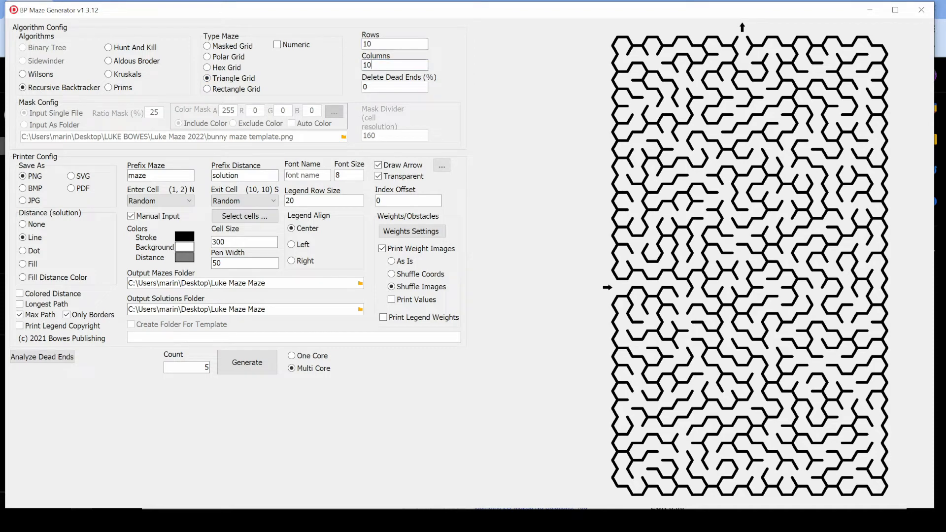
{"action": "left_click", "coordinate": [383, 45]}
{"action": "left_click", "coordinate": [382, 65]}
Switch the maze type to Polar Grid and set its size to 5
{"action": "left_click", "coordinate": [223, 57]}
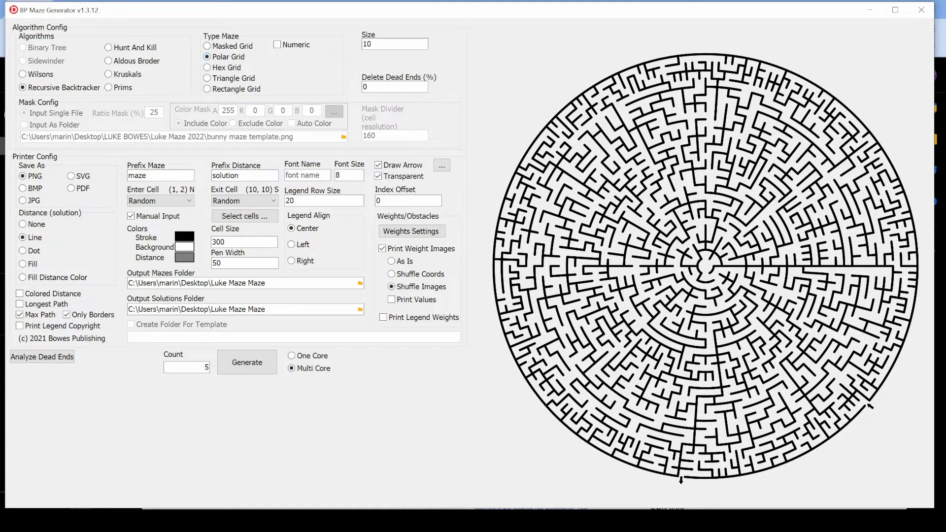
{"action": "left_click_drag", "start_coordinate": [374, 44], "coordinate": [355, 47]}
{"action": "type", "text": "5"}
Mark an outer-ring cell as the polar maze's enter cell and the centre cell as its exit
{"action": "left_click", "coordinate": [255, 217]}
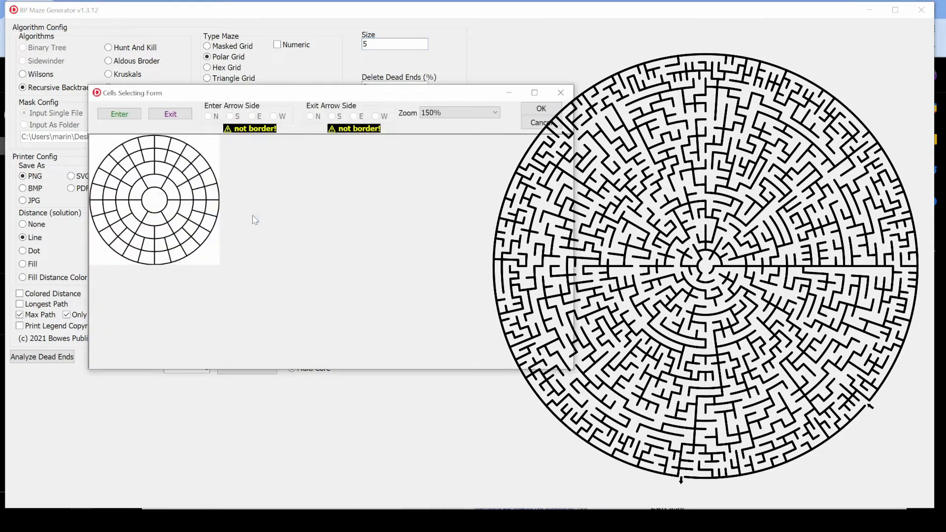
{"action": "left_click", "coordinate": [135, 116]}
{"action": "left_click", "coordinate": [131, 145]}
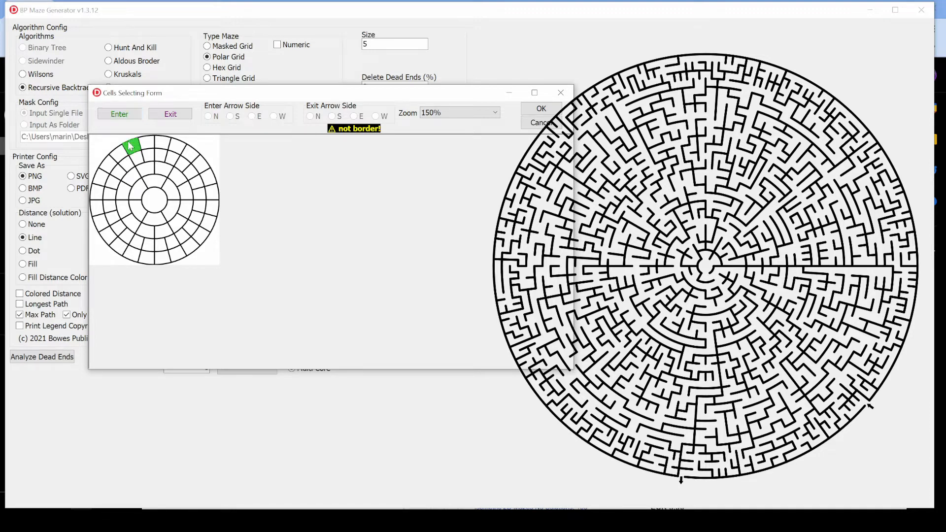
{"action": "left_click", "coordinate": [168, 115]}
{"action": "left_click", "coordinate": [154, 199]}
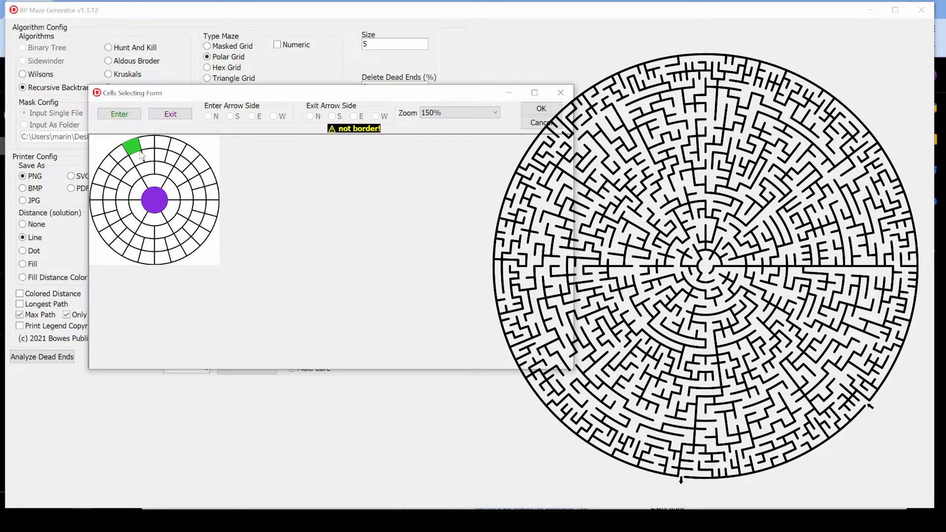
Mark the polar maze's enter cell at the lower-left rim and exit cell at the upper-right rim, and close the form without applying
{"action": "left_click", "coordinate": [119, 113]}
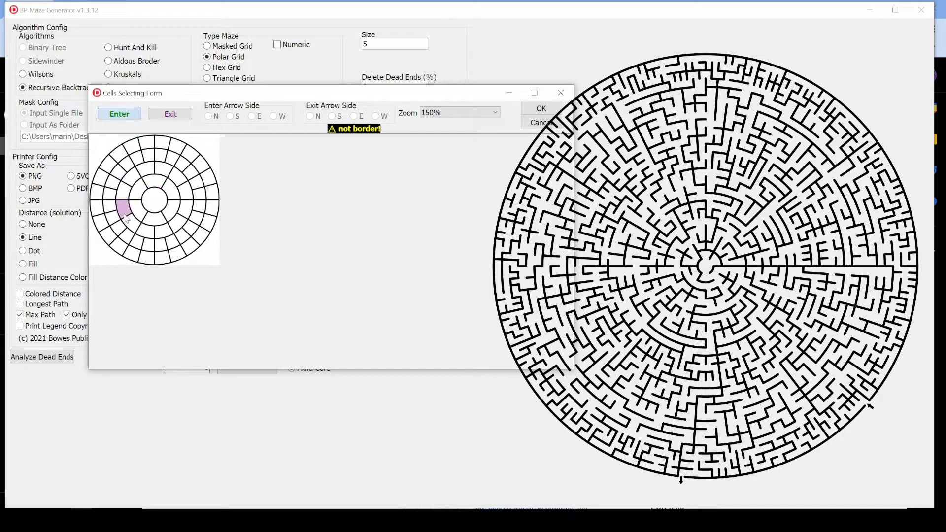
{"action": "left_click", "coordinate": [119, 245]}
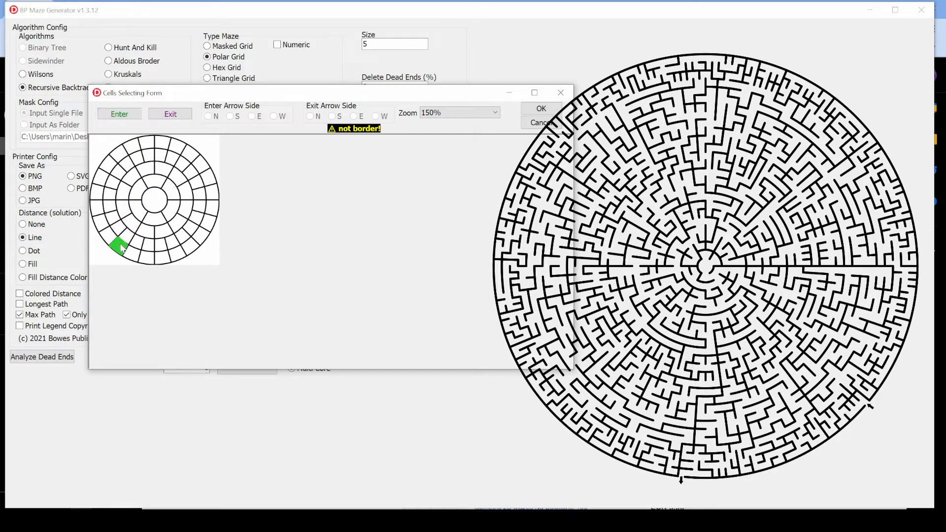
{"action": "left_click", "coordinate": [167, 116]}
{"action": "left_click", "coordinate": [176, 147]}
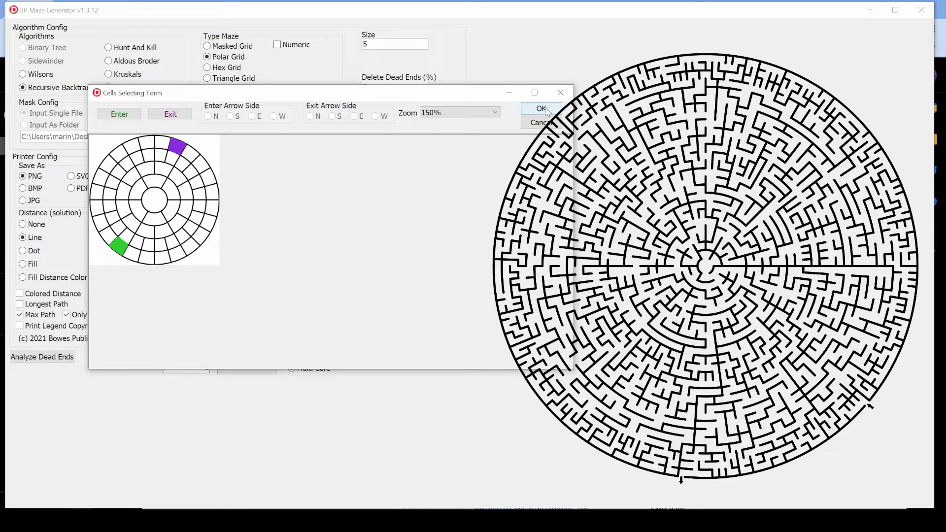
{"action": "left_click", "coordinate": [560, 92]}
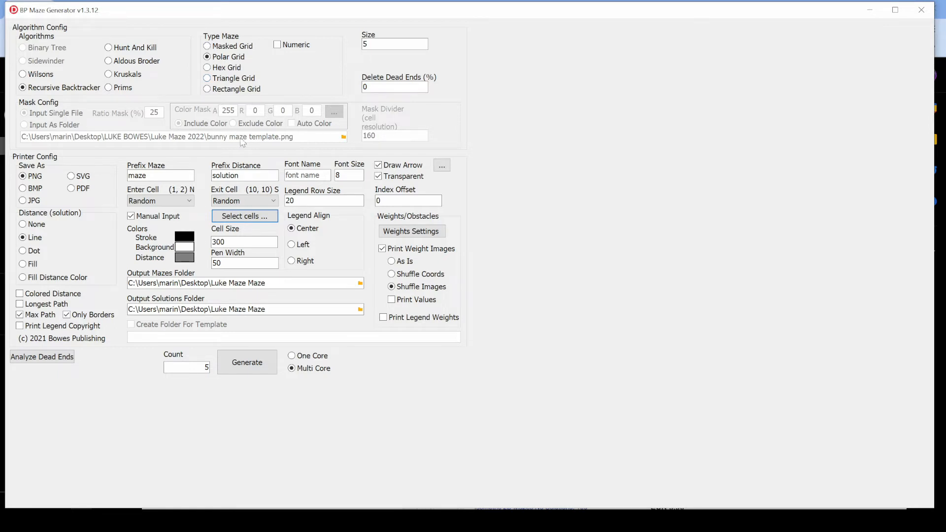
Switch the maze type to Masked Grid and show the bunny template's selectable cells at 100% zoom
{"action": "left_click", "coordinate": [208, 46]}
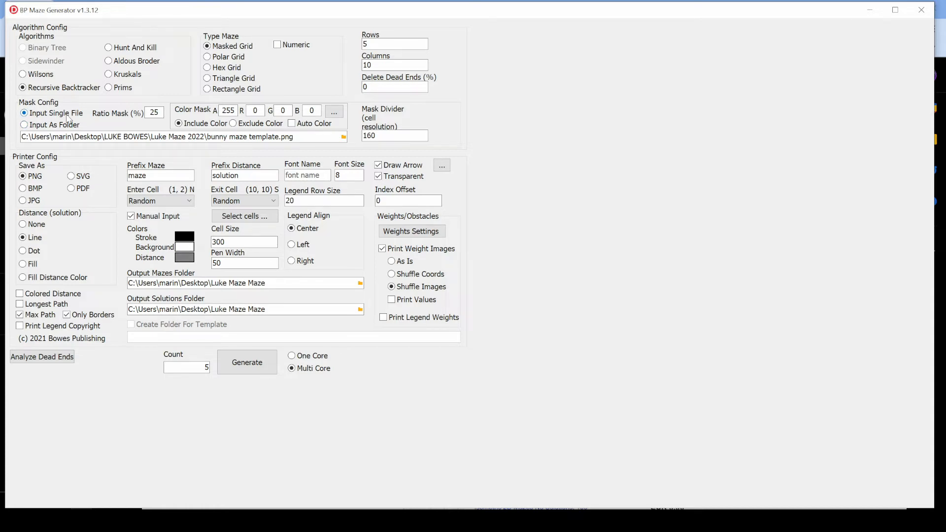
{"action": "left_click", "coordinate": [245, 216]}
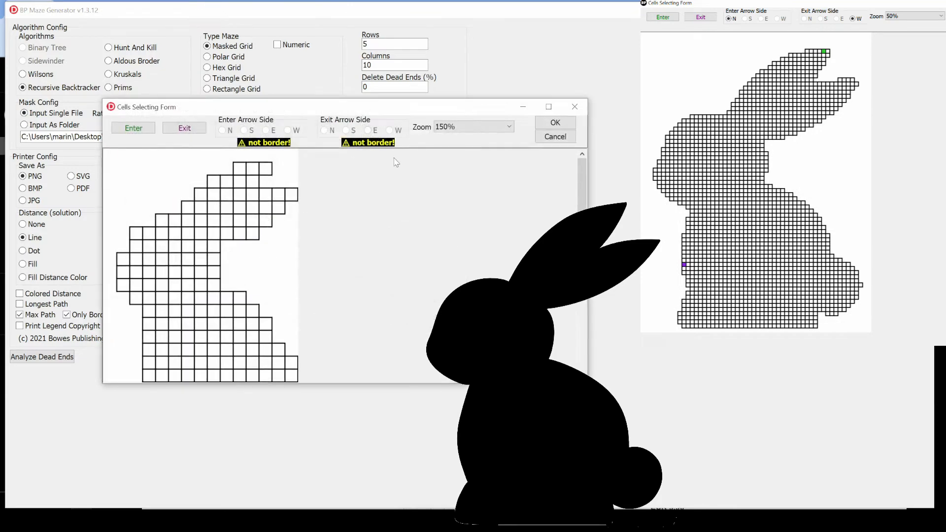
{"action": "left_click", "coordinate": [472, 127]}
{"action": "left_click", "coordinate": [463, 176]}
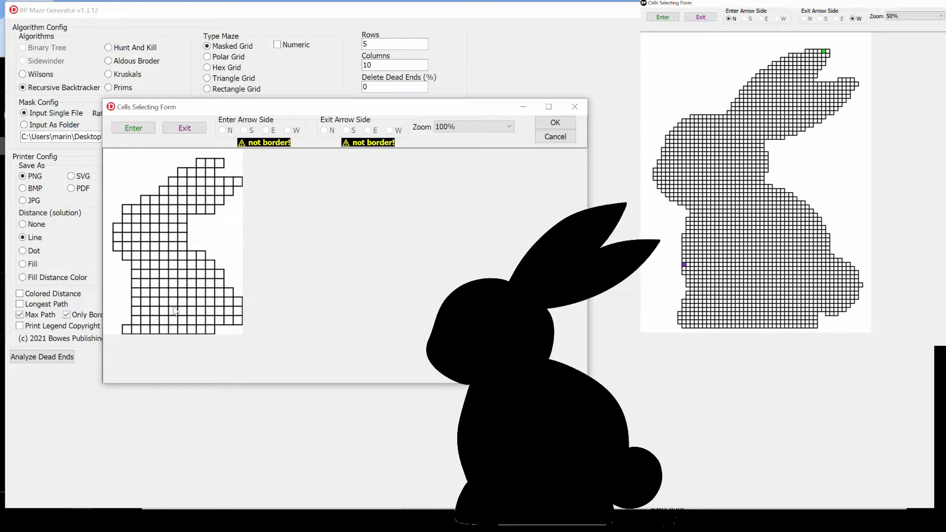
Mark the bunny's ear tip as the enter cell and a bottom-row cell as the exit, and close the form without applying
{"action": "left_click", "coordinate": [149, 131]}
{"action": "left_click", "coordinate": [200, 163]}
{"action": "left_click", "coordinate": [184, 127]}
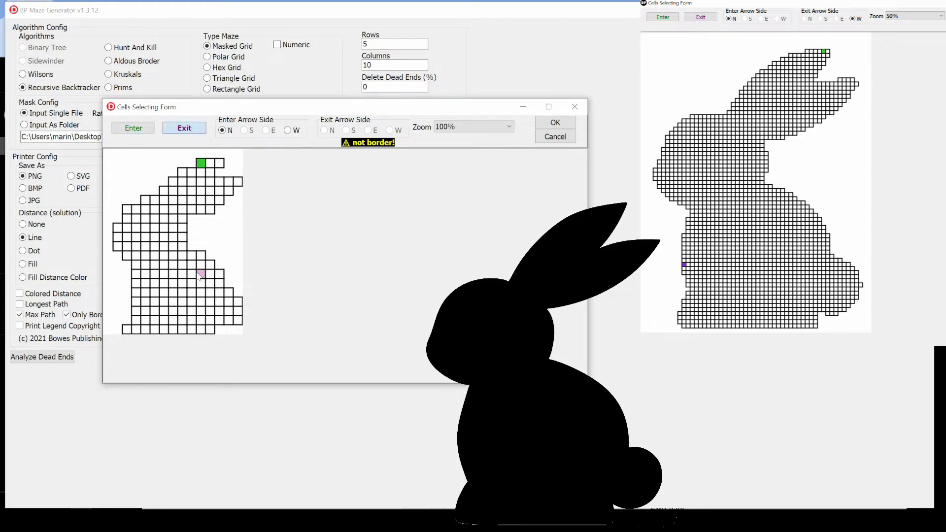
{"action": "left_click", "coordinate": [201, 329]}
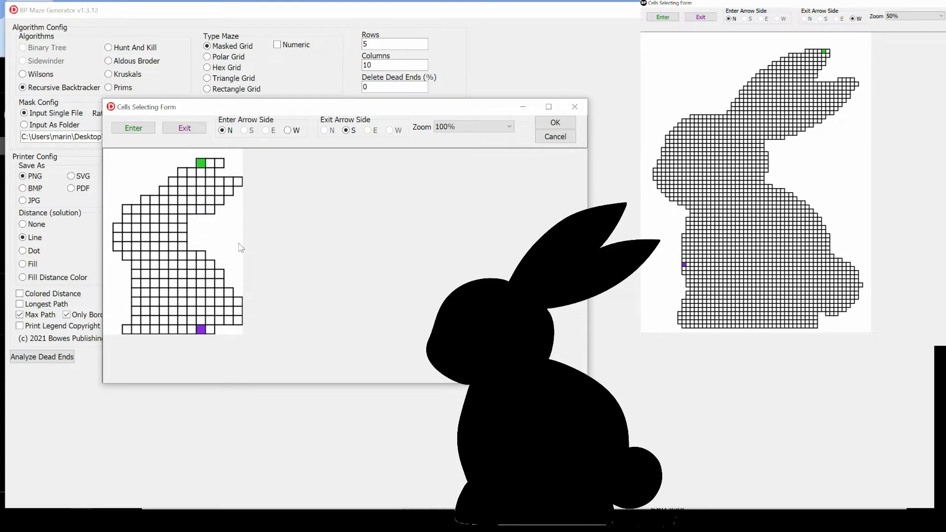
{"action": "left_click", "coordinate": [574, 106]}
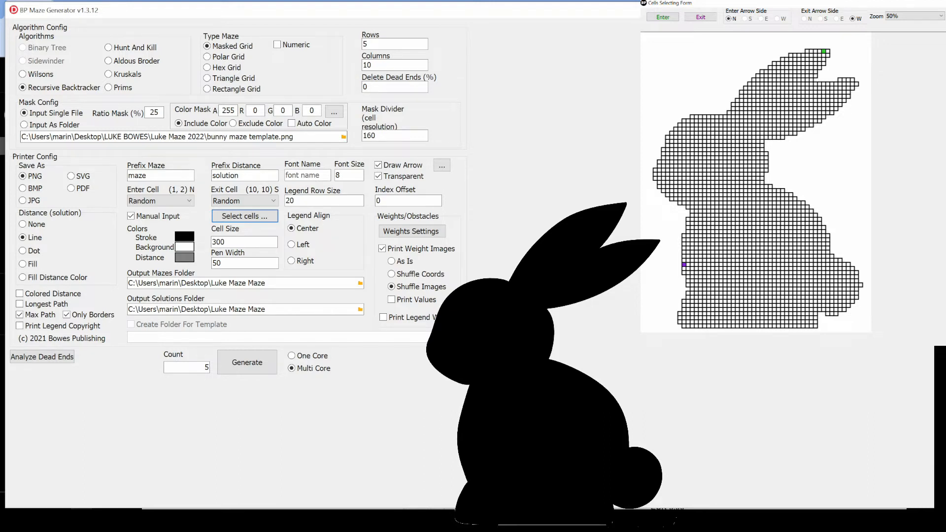
Try a maze count of 100 and clear the value again
{"action": "left_click", "coordinate": [202, 368]}
{"action": "key", "text": "Delete"}
{"action": "type", "text": "100"}
{"action": "left_click_drag", "start_coordinate": [196, 367], "coordinate": [215, 379]}
{"action": "key", "text": "BackSpace"}
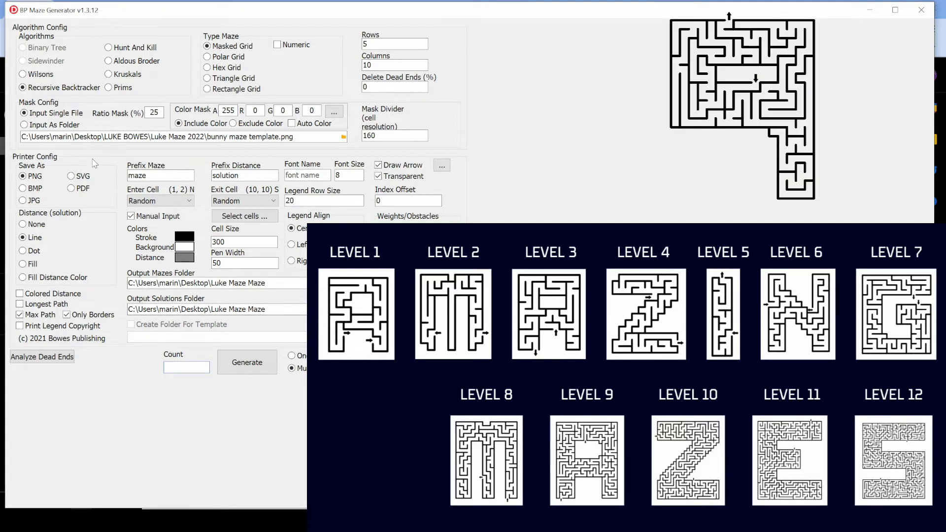
Switch the mask source to Input As Folder and set the maze count to 100
{"action": "left_click", "coordinate": [77, 125]}
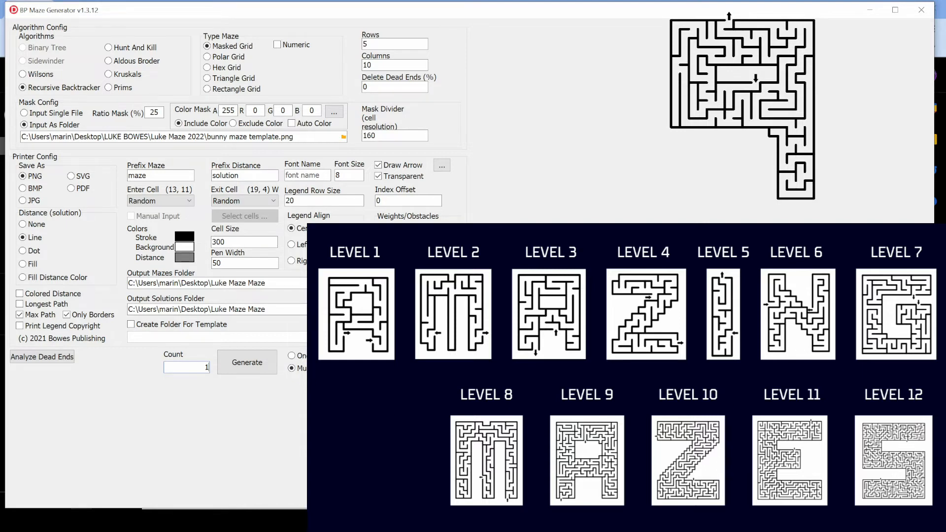
{"action": "type", "text": "2"}
{"action": "key", "text": "BackSpace"}
{"action": "type", "text": "100"}
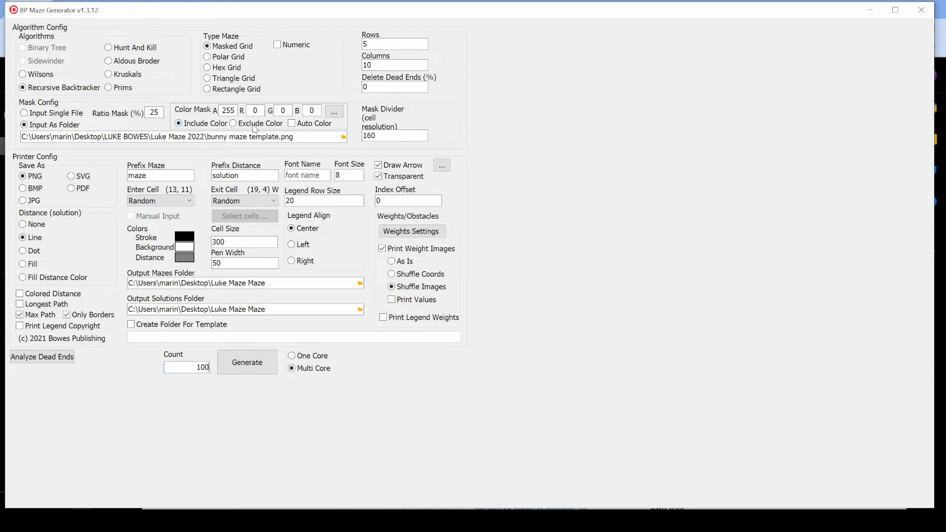
Return the mask source to Input Single File, enable manual input and inspect the bunny template's enter and exit cells
{"action": "left_click", "coordinate": [54, 114]}
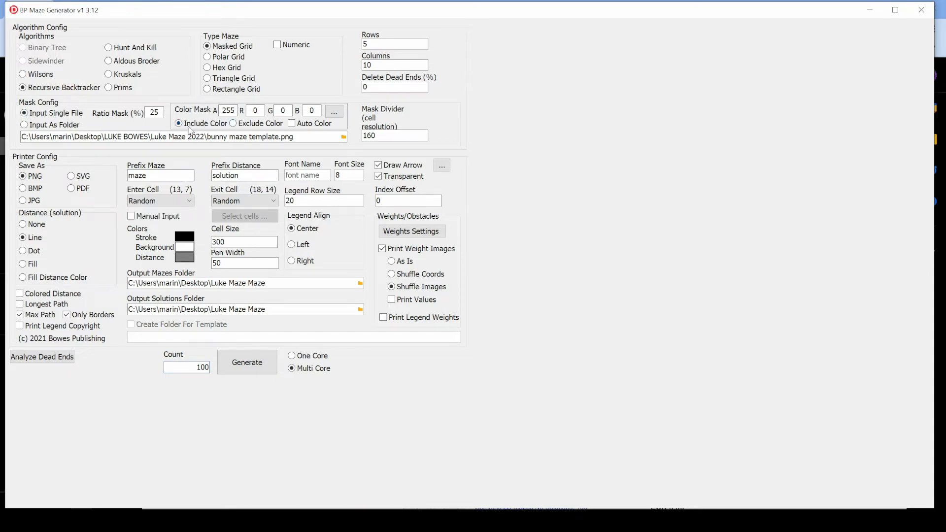
{"action": "left_click", "coordinate": [131, 216]}
{"action": "left_click", "coordinate": [221, 217]}
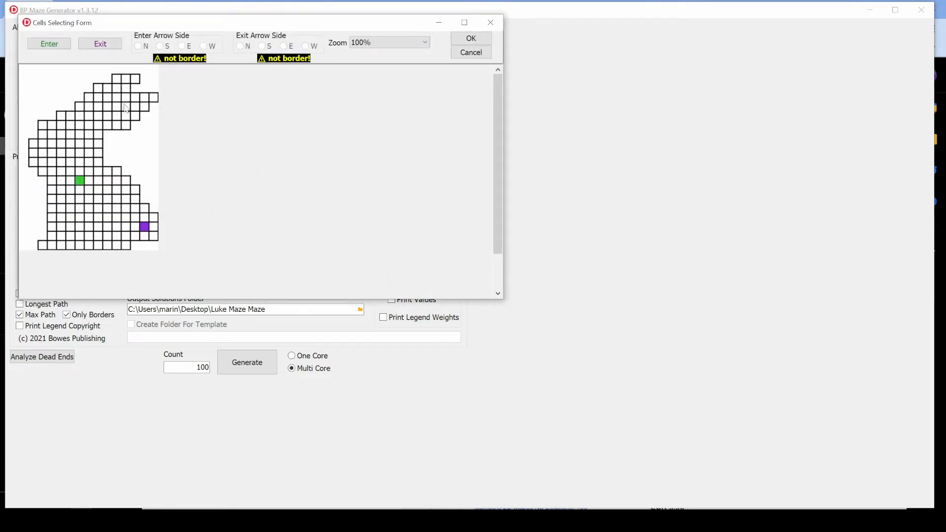
{"action": "left_click", "coordinate": [490, 22]}
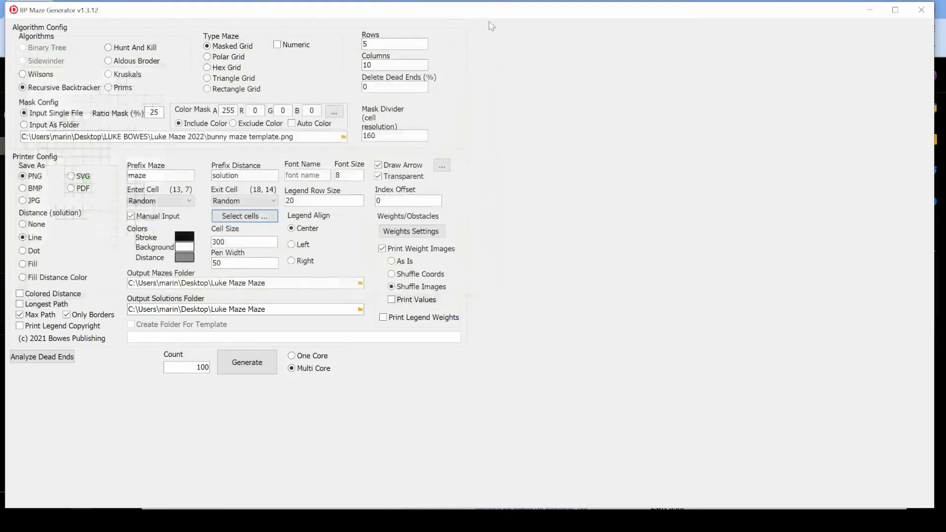
Set the mask to Exclude Color and inspect the bunny grid, comparing the option with Include Color
{"action": "left_click", "coordinate": [233, 123]}
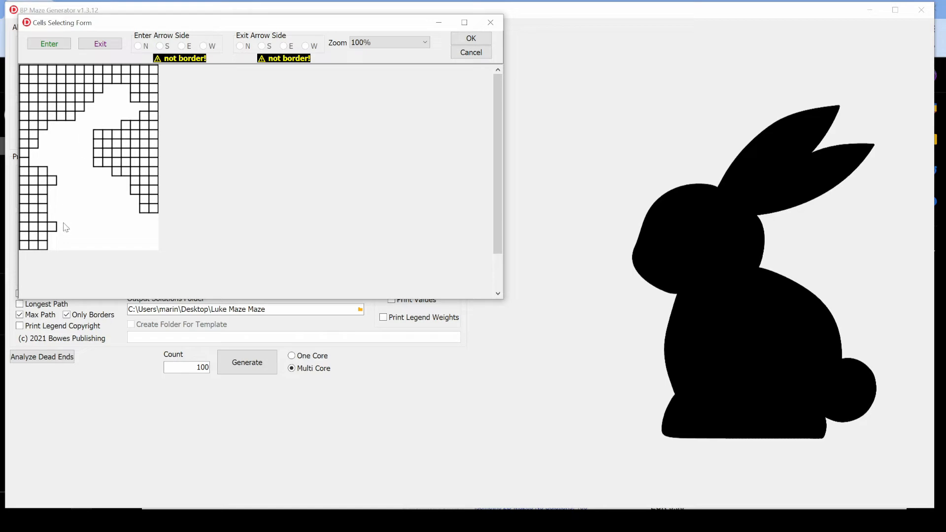
{"action": "left_click", "coordinate": [490, 23]}
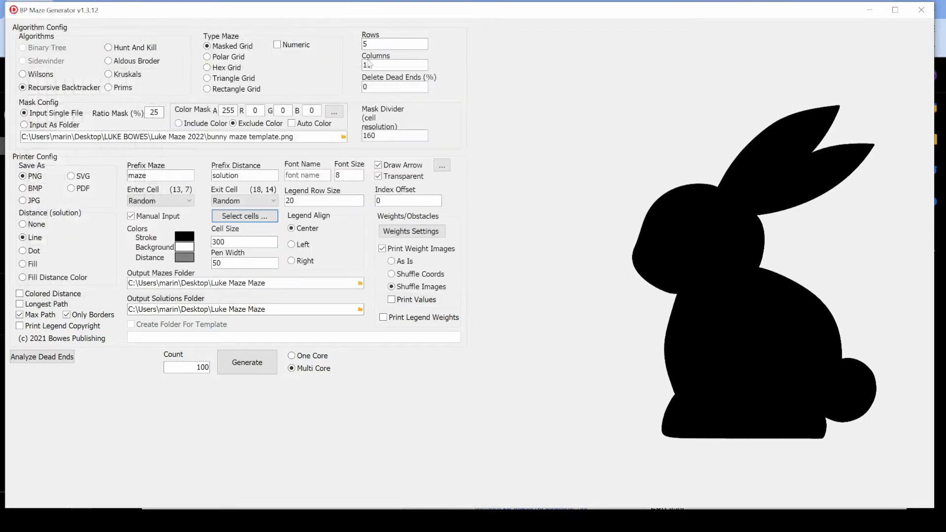
{"action": "left_click", "coordinate": [198, 127]}
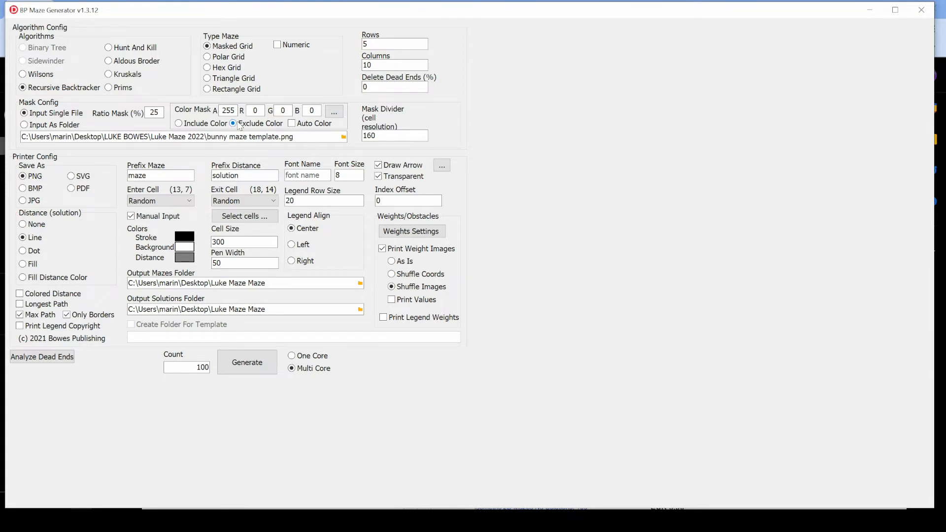
Pick the dark blue circle's color in maze color.png as the color mask (A 255, R 0, G 19, B 127)
{"action": "left_click", "coordinate": [333, 112]}
{"action": "left_click", "coordinate": [393, 36]}
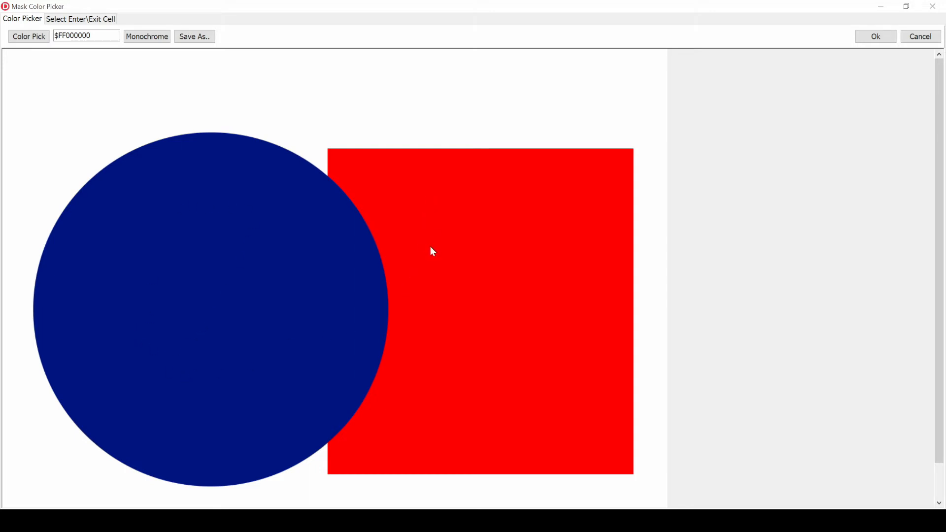
{"action": "left_click", "coordinate": [25, 39]}
{"action": "left_click", "coordinate": [875, 36]}
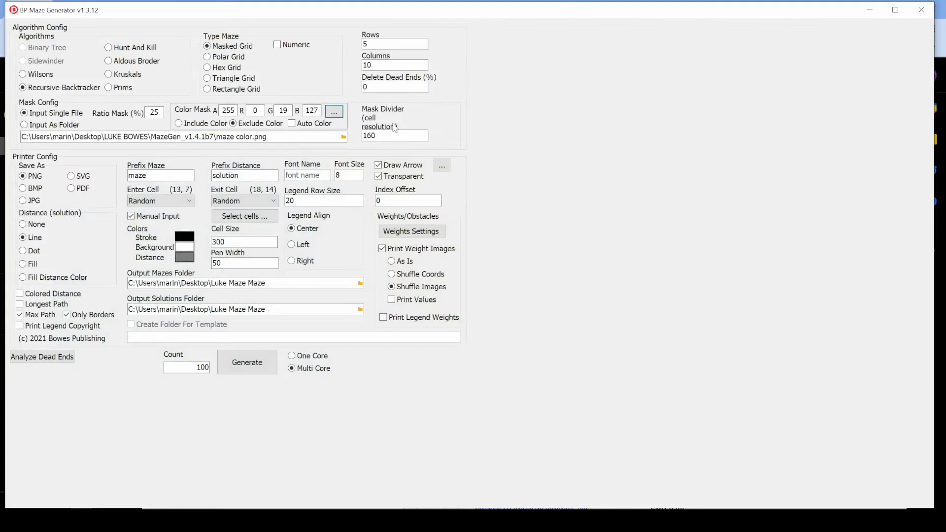
Set the mask divider to 50 and compare the blue-excluded cell grid before and after the change
{"action": "left_click", "coordinate": [242, 216]}
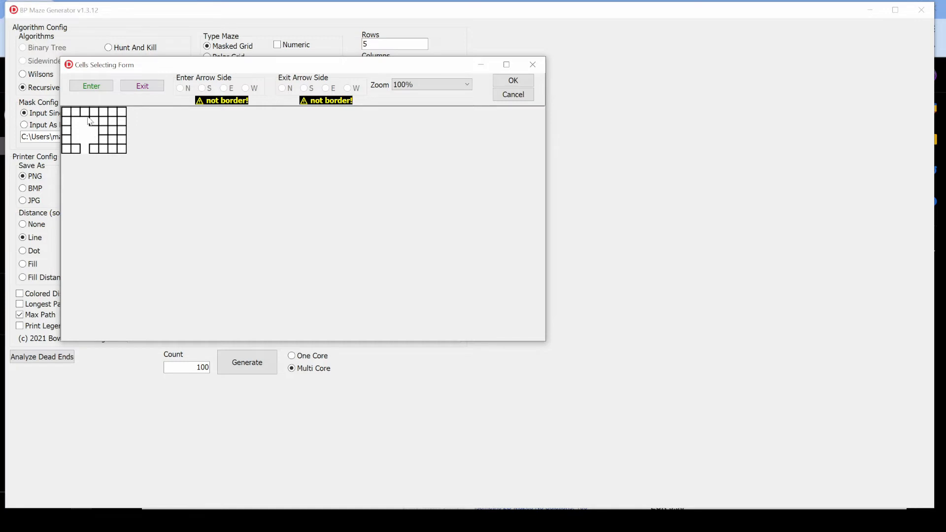
{"action": "left_click", "coordinate": [532, 66]}
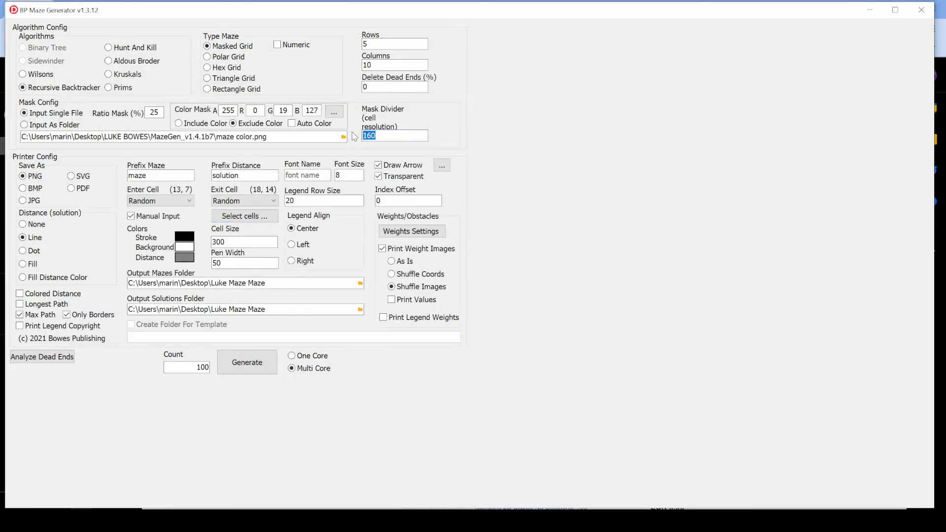
{"action": "type", "text": "50"}
{"action": "left_click", "coordinate": [245, 216]}
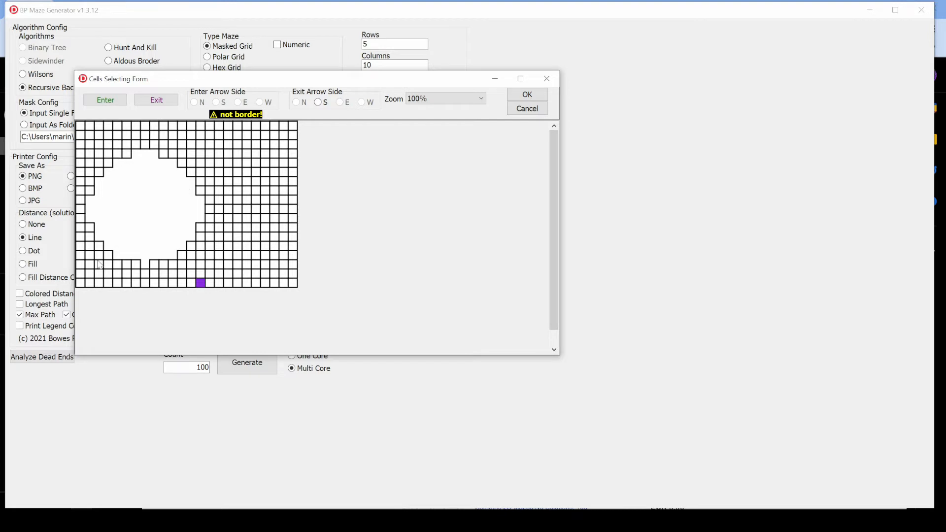
{"action": "left_click", "coordinate": [546, 79]}
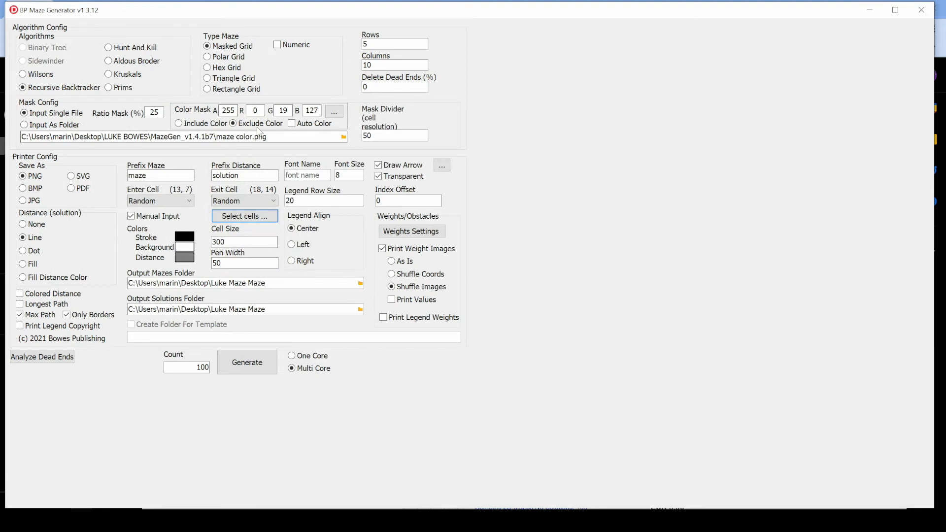
Set the mask to Include Color and inspect the blue circle's cell grid in the selection form
{"action": "left_click", "coordinate": [179, 124]}
{"action": "left_click", "coordinate": [233, 215]}
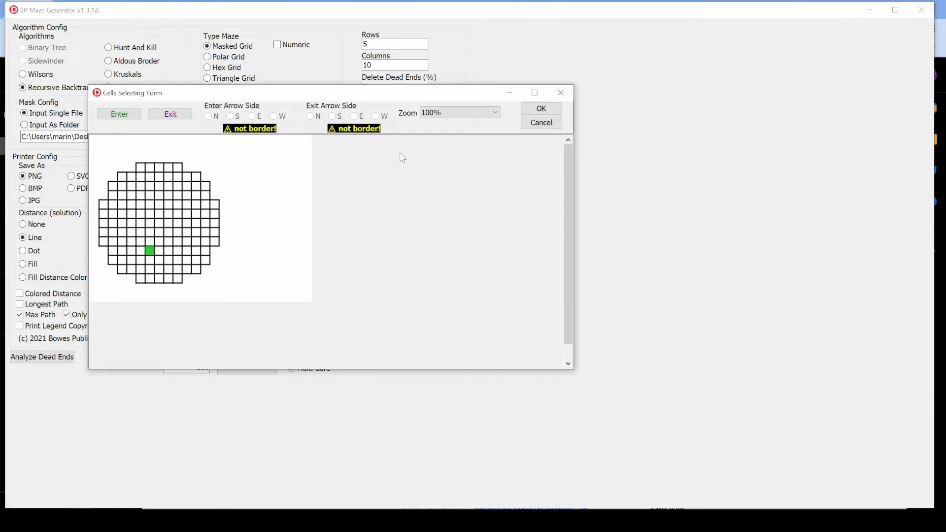
{"action": "left_click", "coordinate": [561, 94]}
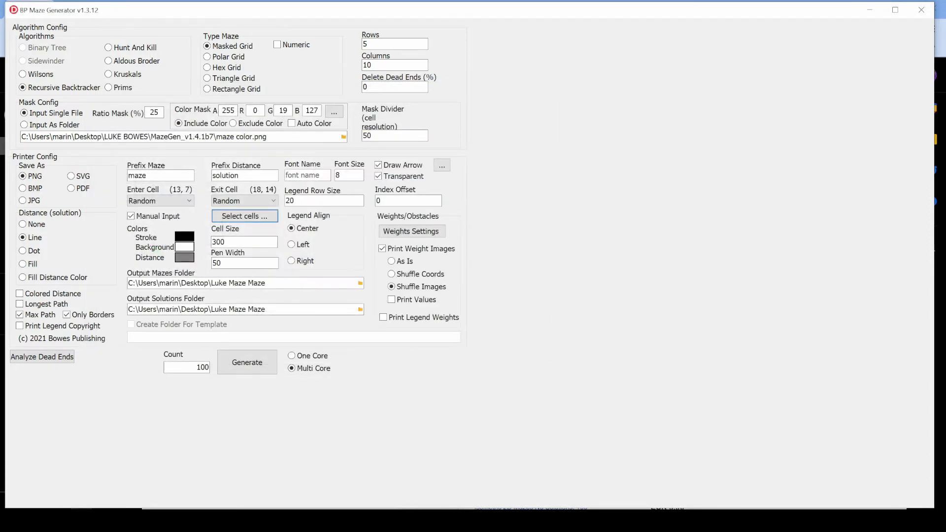
Load bunny maze template.png as the mask and view its full cell grid at 25% zoom in an enlarged selection form
{"action": "left_click", "coordinate": [372, 135]}
{"action": "left_click_drag", "start_coordinate": [372, 135], "coordinate": [351, 134]}
{"action": "left_click", "coordinate": [343, 137]}
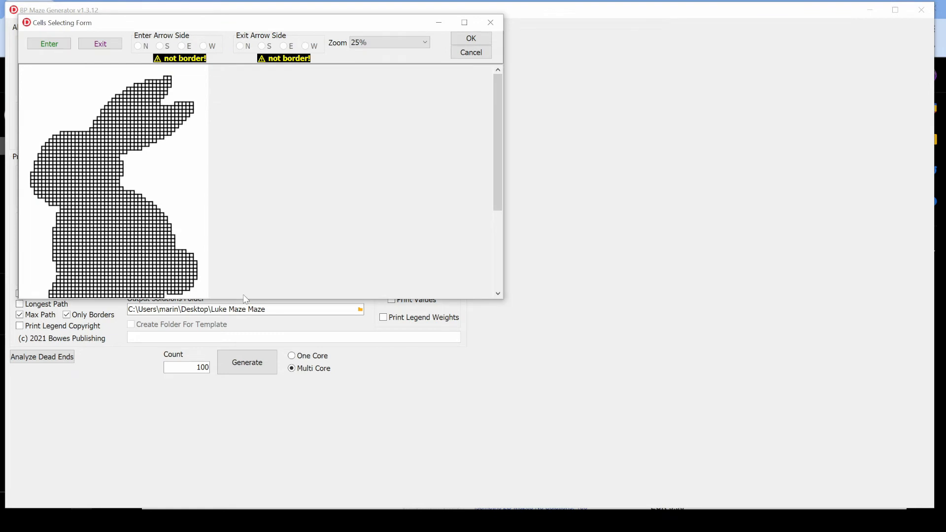
{"action": "left_click_drag", "start_coordinate": [245, 299], "coordinate": [231, 418]}
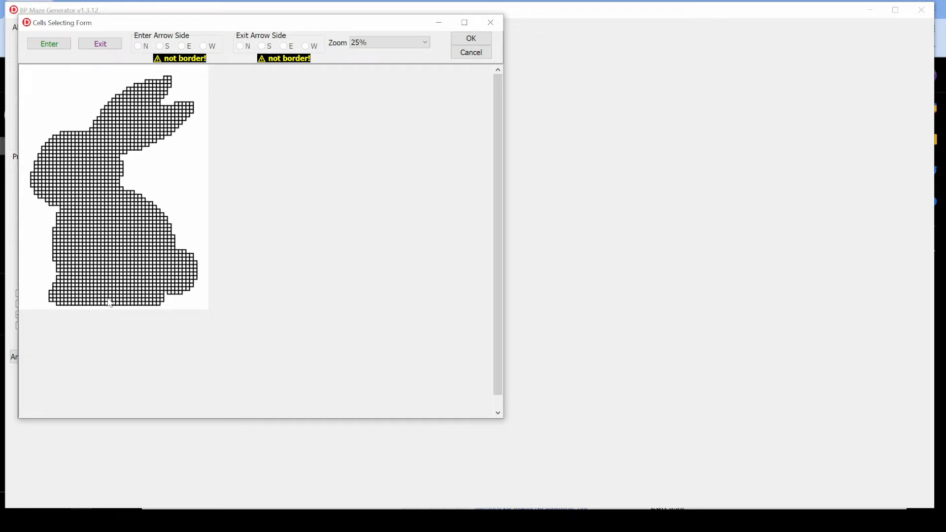
{"action": "left_click", "coordinate": [490, 23]}
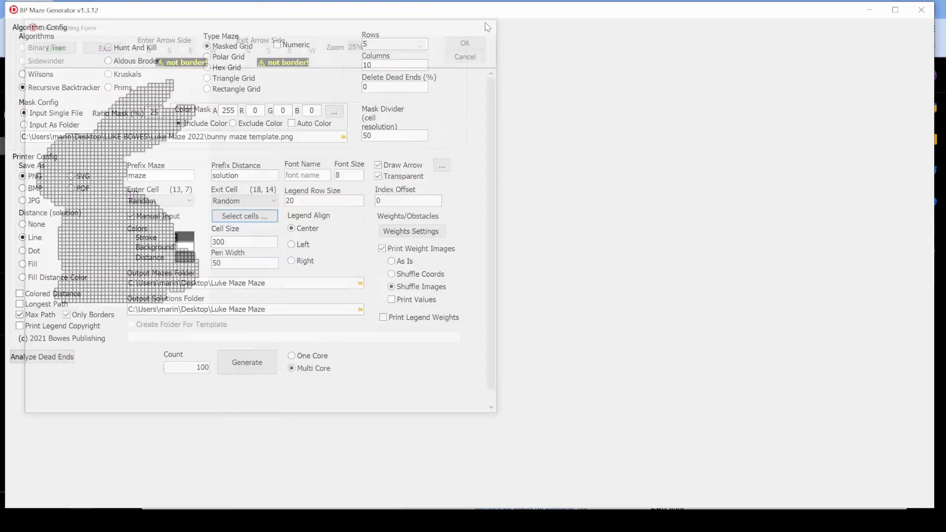
Raise the mask divider to make the bunny template's cells coarser and inspect the new grid
{"action": "double_click", "coordinate": [369, 136]}
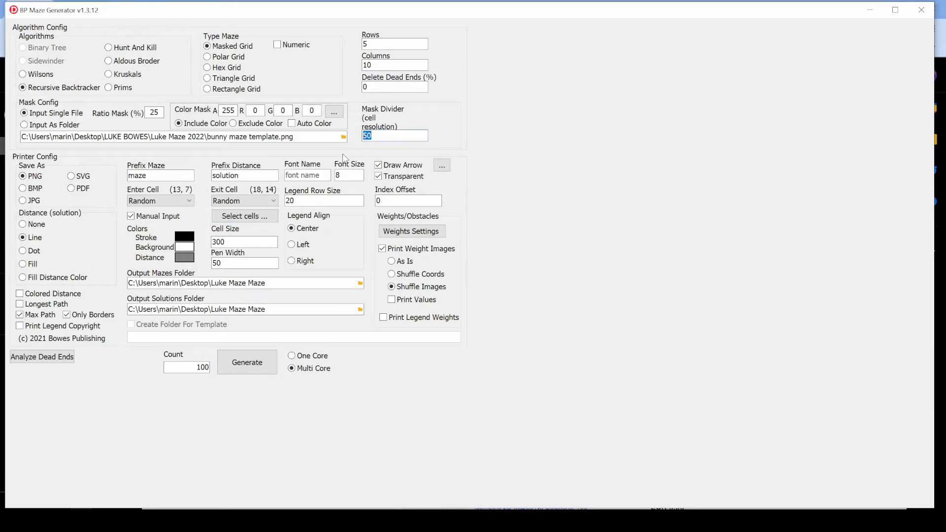
{"action": "type", "text": "1"}
{"action": "left_click", "coordinate": [250, 216]}
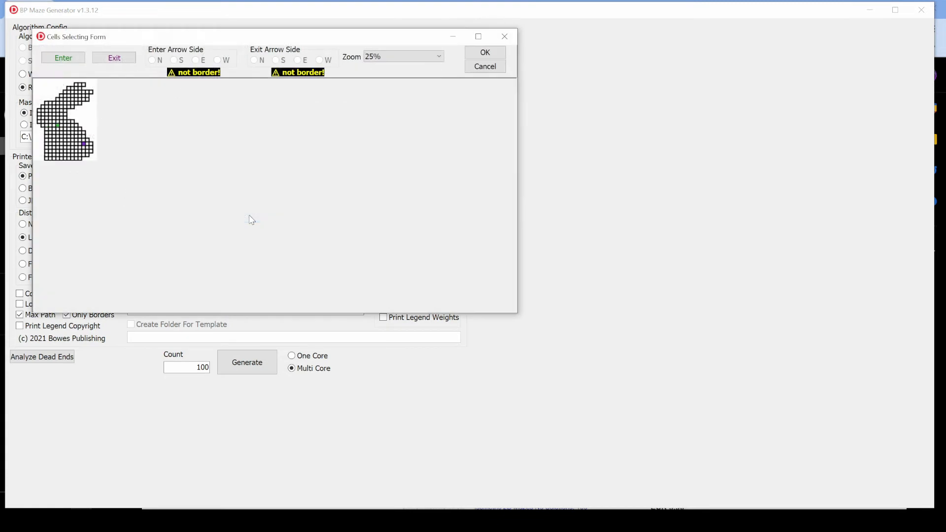
Inspect the bunny template's full cell grid at 125% zoom in a taller selection form, then close the form
{"action": "left_click", "coordinate": [416, 57]}
{"action": "left_click", "coordinate": [399, 95]}
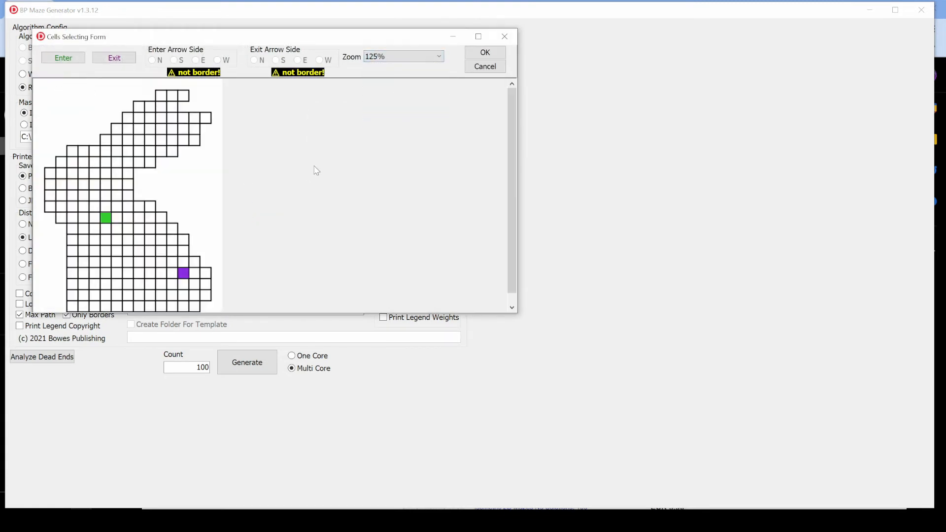
{"action": "left_click_drag", "start_coordinate": [277, 314], "coordinate": [267, 477]}
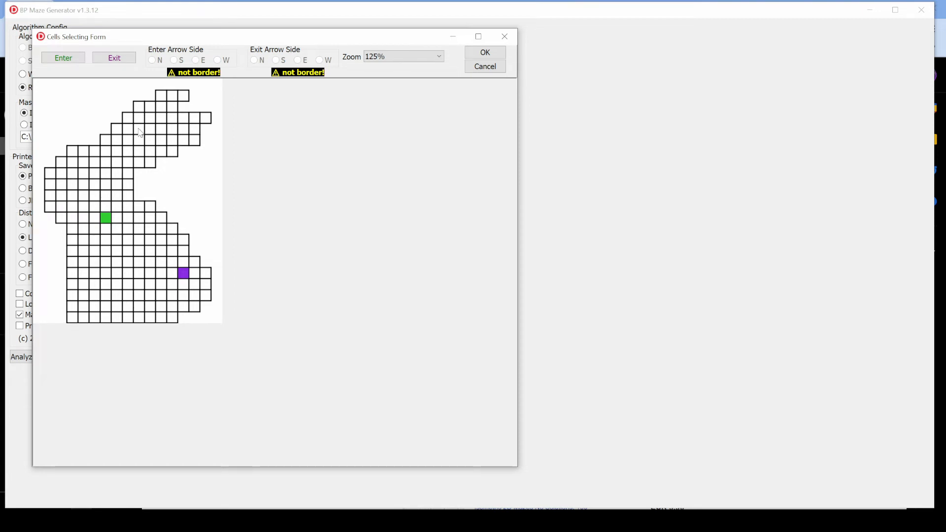
{"action": "left_click", "coordinate": [512, 37]}
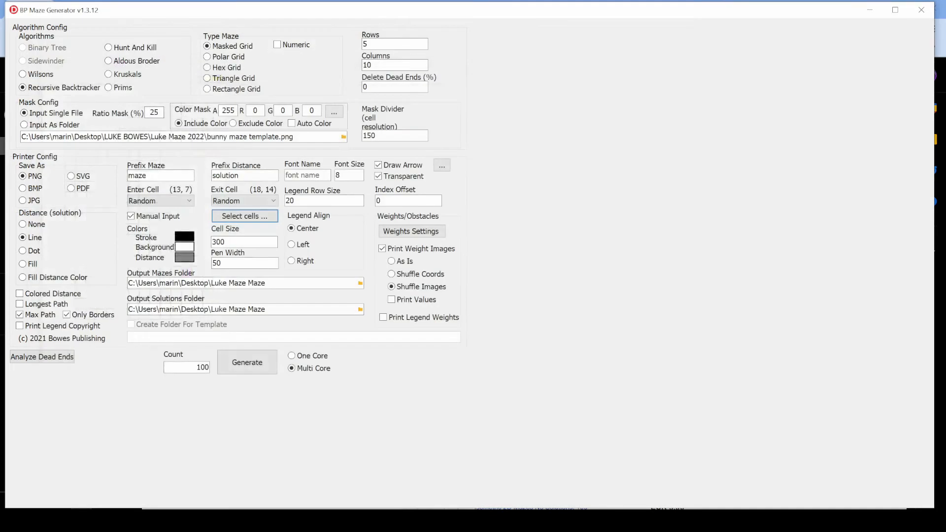
Set the mask divider to 200 and inspect the bunny's cell grid in the selection form
{"action": "type", "text": "200"}
{"action": "left_click", "coordinate": [270, 217]}
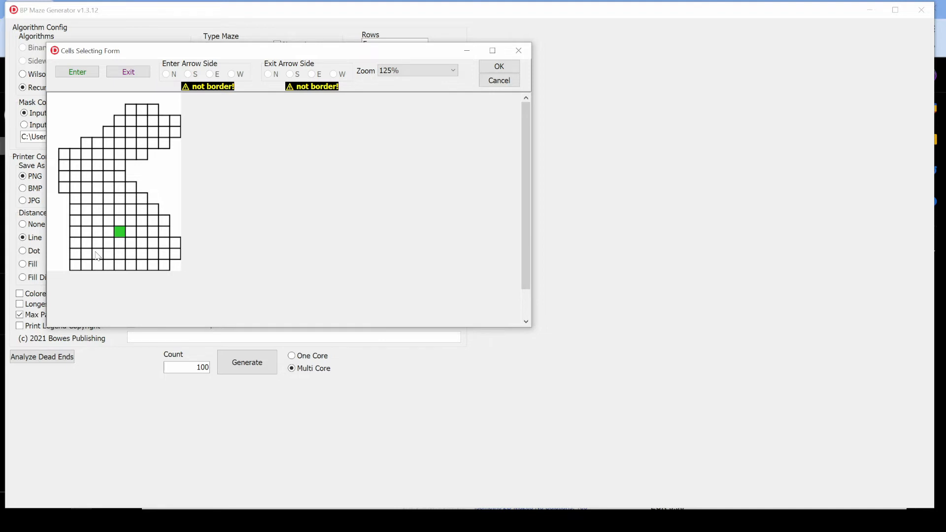
{"action": "left_click", "coordinate": [520, 51]}
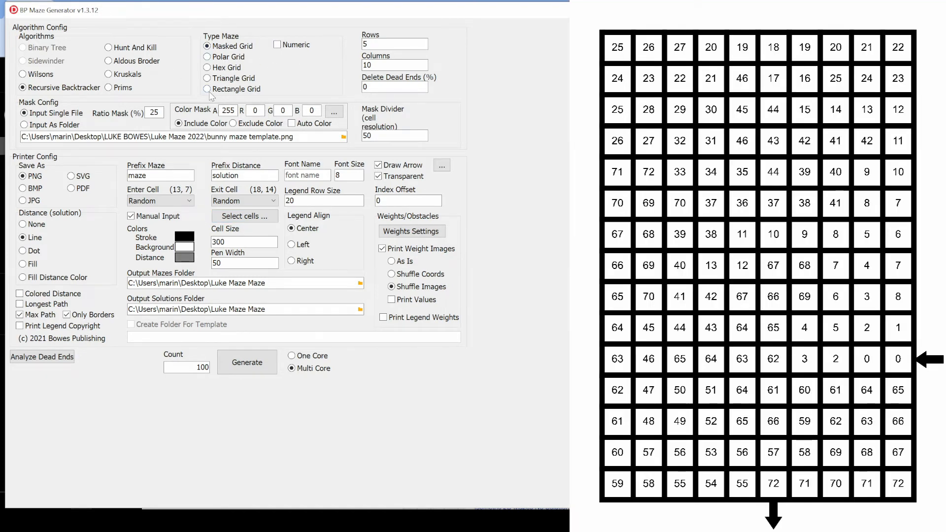
Switch the maze type to Rectangle Grid and try the Numeric option with a + step, leaving Numeric off
{"action": "left_click", "coordinate": [208, 90]}
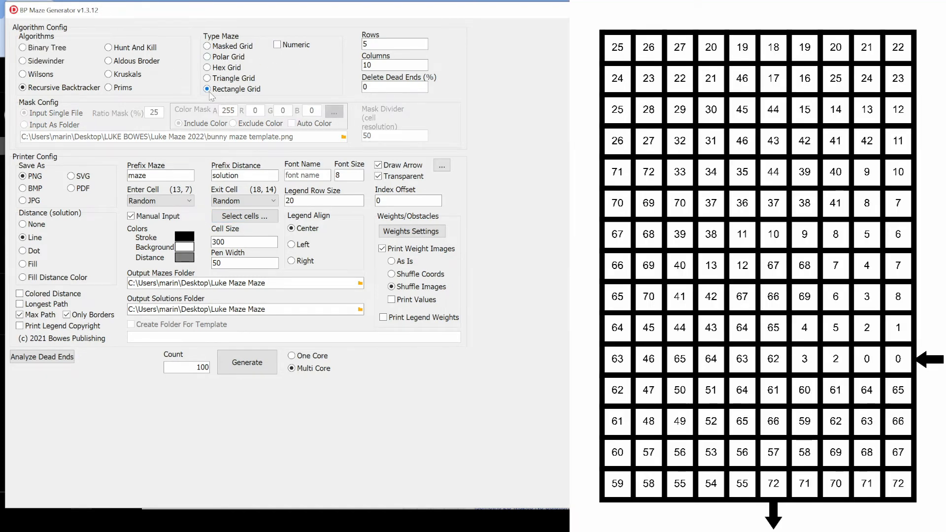
{"action": "left_click", "coordinate": [277, 45]}
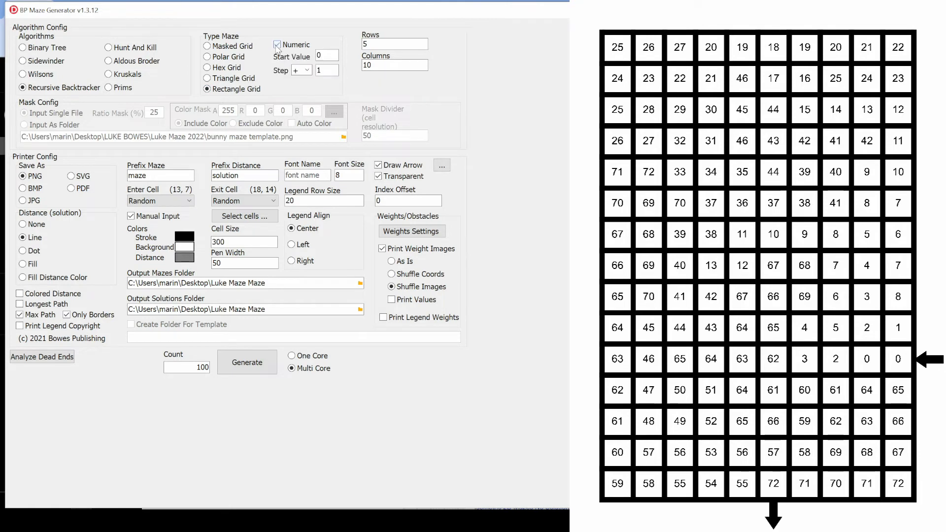
{"action": "left_click", "coordinate": [308, 71]}
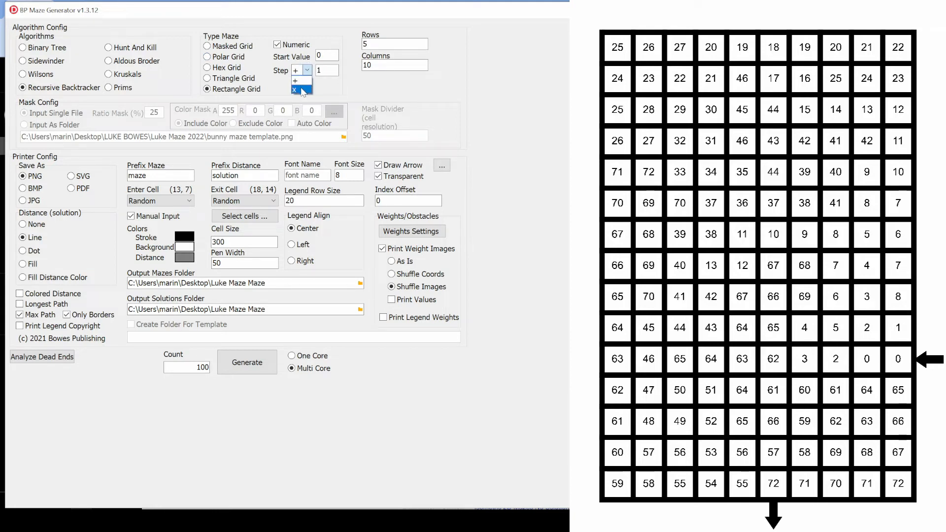
{"action": "left_click", "coordinate": [301, 81]}
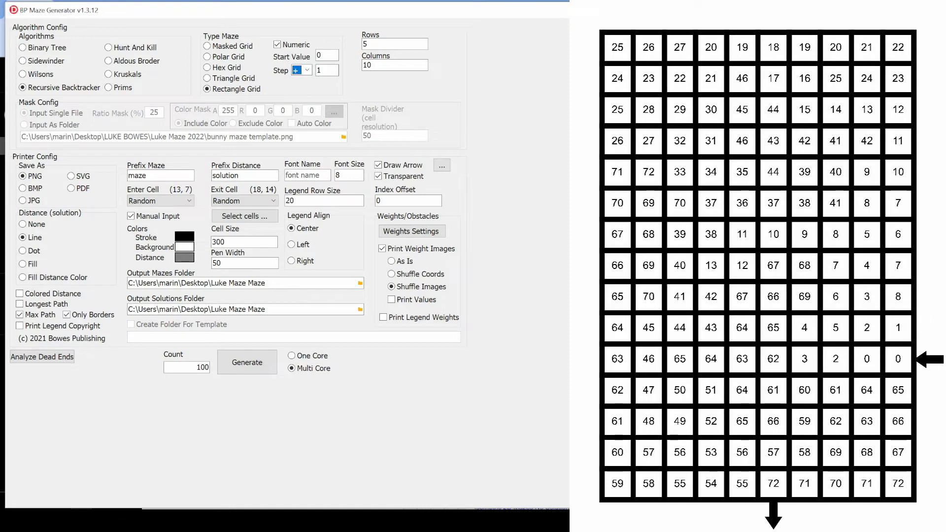
{"action": "left_click", "coordinate": [277, 44]}
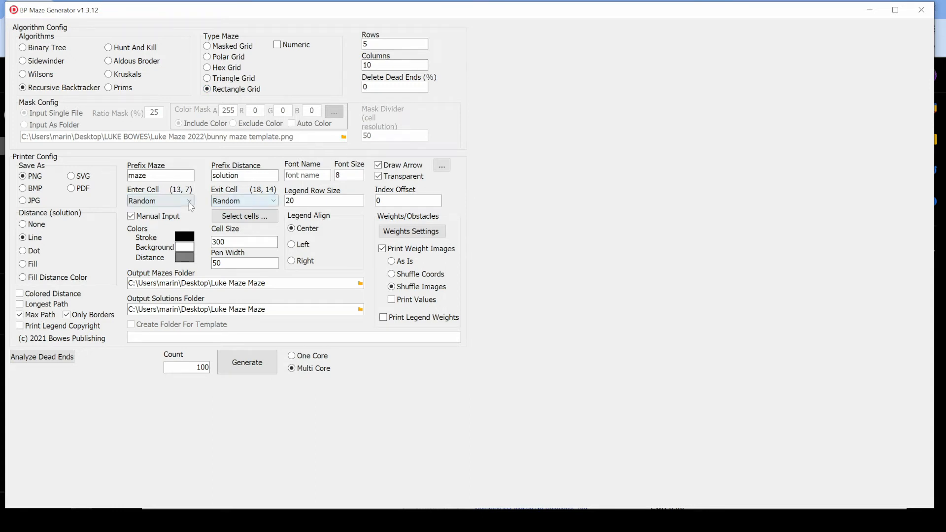
Choose cell (1, 2) as the enter cell and corner cell (5, 10) as the exit cell of the rectangle grid
{"action": "left_click", "coordinate": [224, 216]}
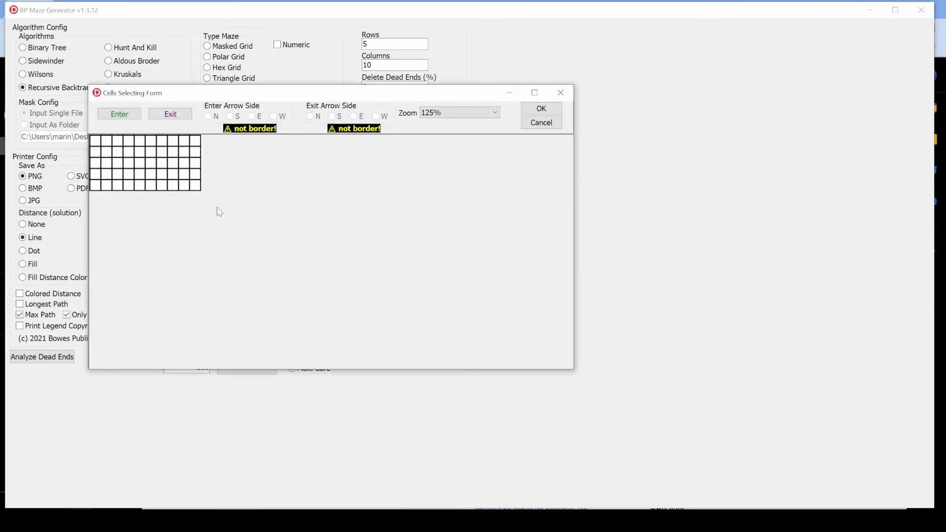
{"action": "left_click", "coordinate": [119, 114]}
{"action": "left_click", "coordinate": [106, 142]}
{"action": "left_click", "coordinate": [170, 114]}
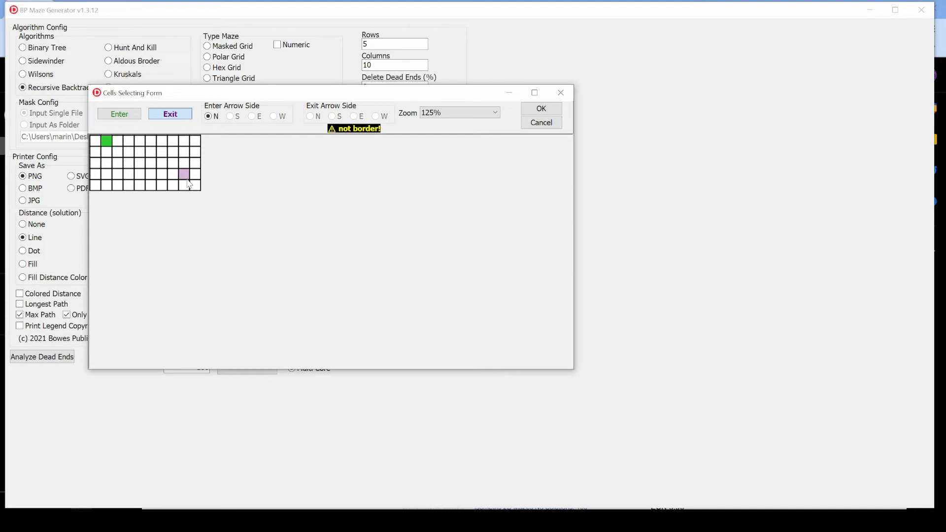
{"action": "left_click", "coordinate": [195, 185]}
{"action": "left_click", "coordinate": [529, 115]}
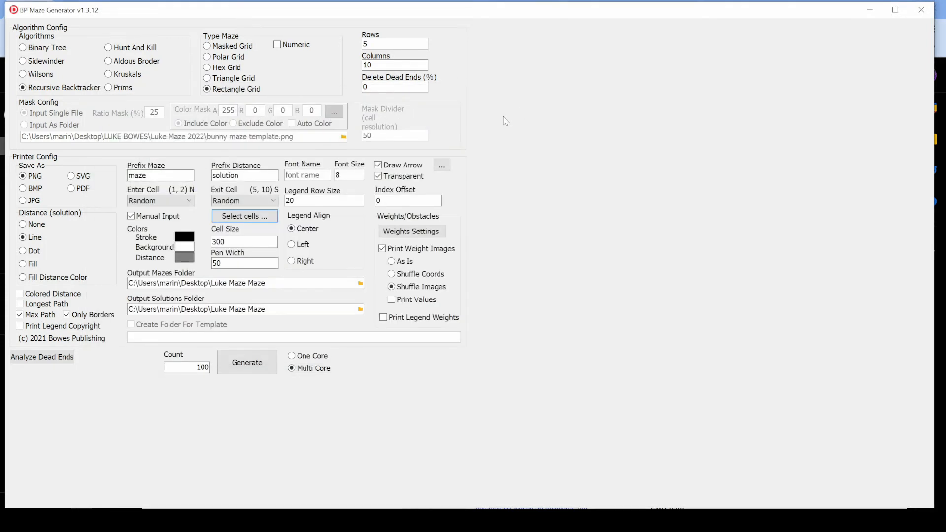
Toggle manual input off and on, and choose (1, 1) as the enter cell and (5, 10) as the exit cell
{"action": "left_click", "coordinate": [131, 216]}
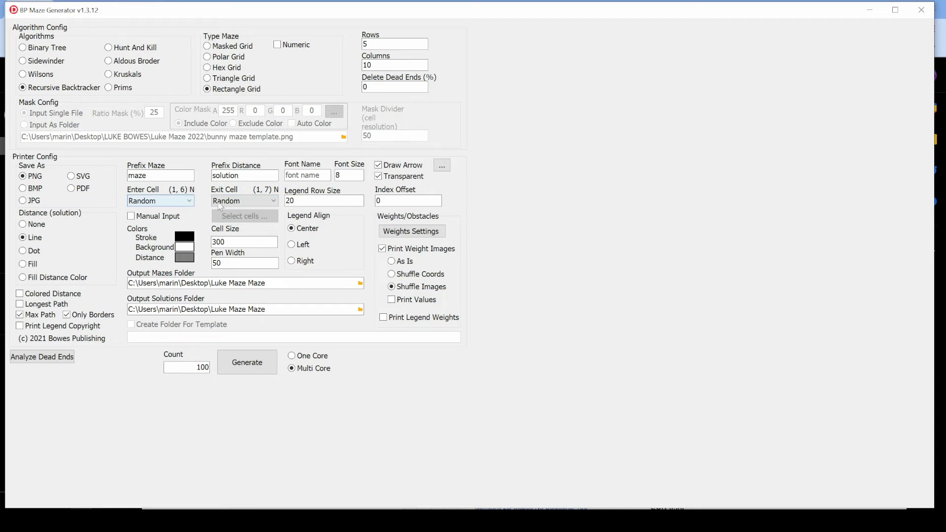
{"action": "left_click", "coordinate": [133, 218]}
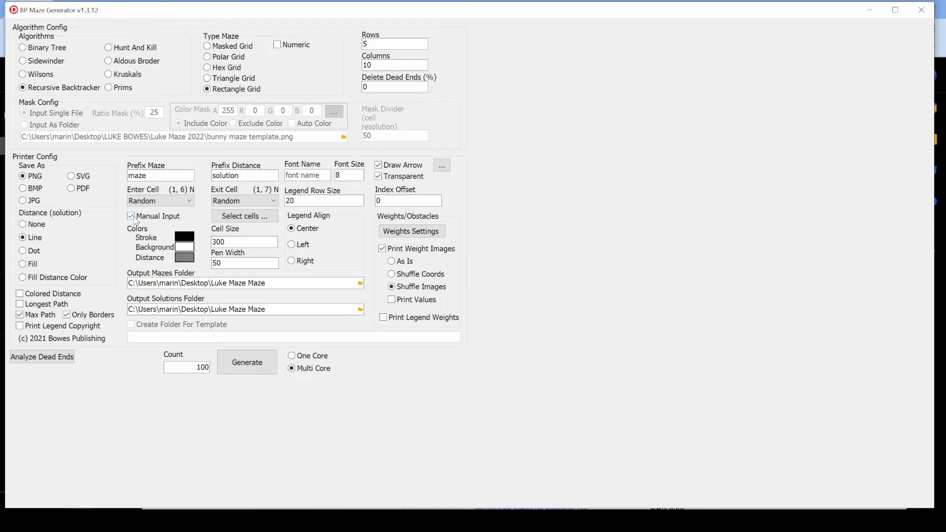
{"action": "left_click", "coordinate": [231, 219]}
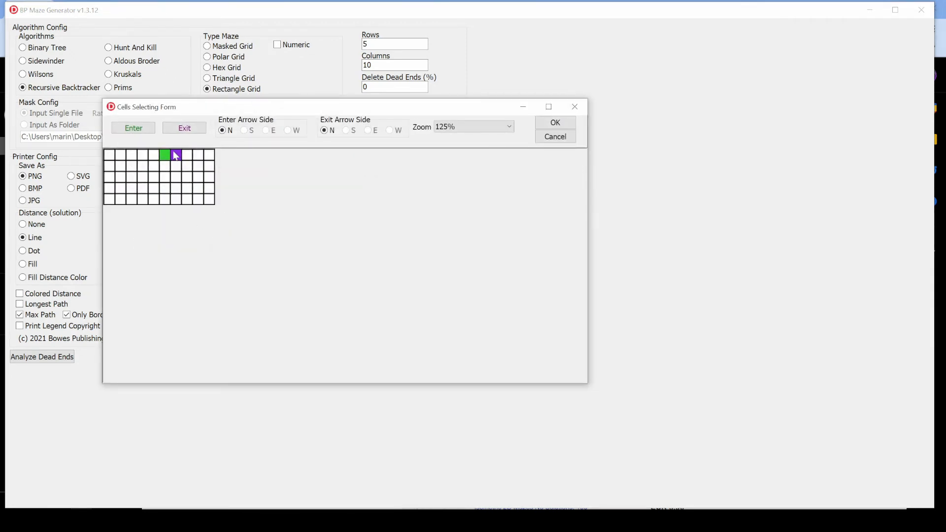
{"action": "left_click", "coordinate": [134, 128]}
{"action": "left_click", "coordinate": [109, 155]}
{"action": "left_click", "coordinate": [179, 130]}
{"action": "left_click", "coordinate": [209, 199]}
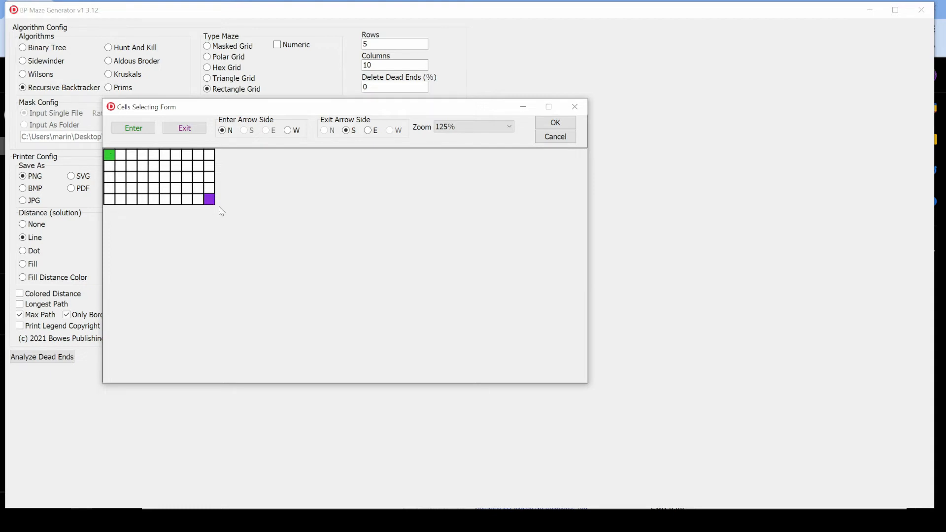
{"action": "left_click", "coordinate": [564, 127]}
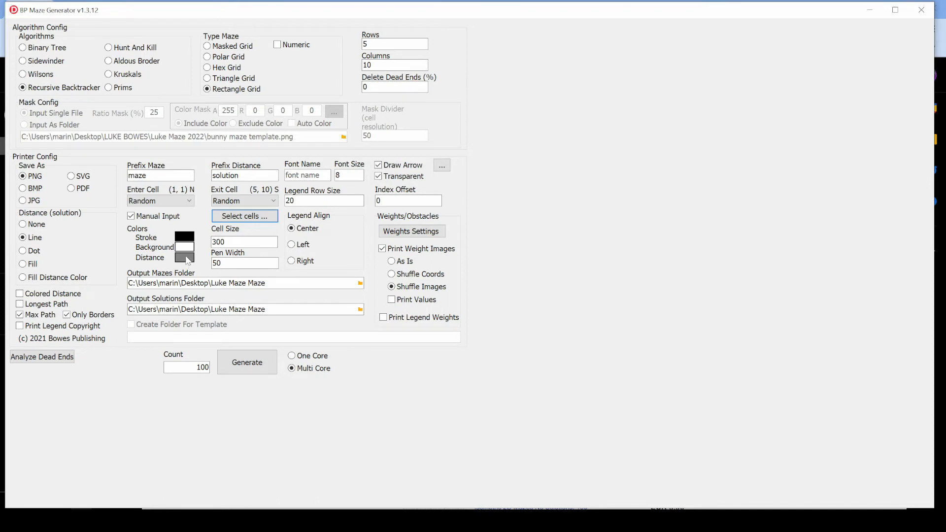
{"action": "key", "text": "Tab"}
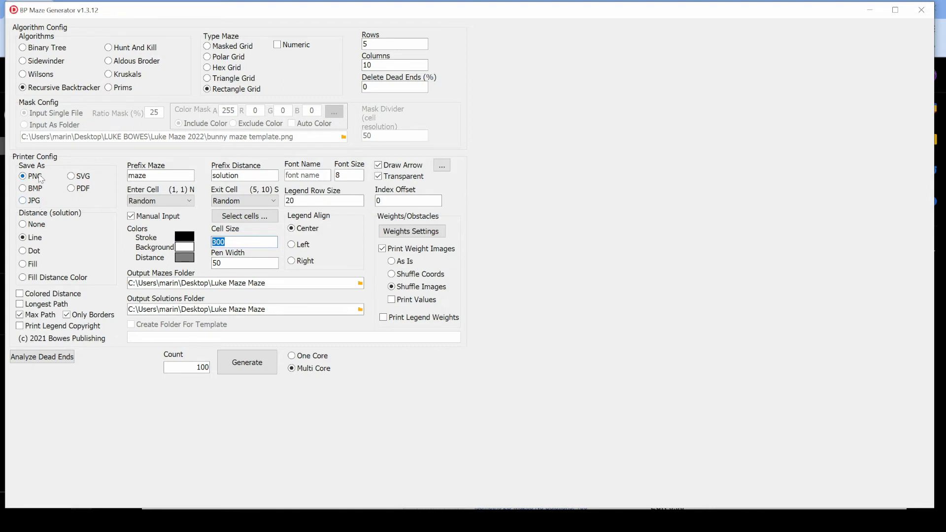
{"action": "left_click", "coordinate": [224, 242]}
{"action": "left_click_drag", "start_coordinate": [225, 242], "coordinate": [201, 240]}
{"action": "left_click_drag", "start_coordinate": [225, 263], "coordinate": [212, 265]}
Reshape the custom arrow with tail length 15 px, head length 9 px, Arc Tail Top 0.19 and Arc Tail Bottom -0.10
{"action": "left_click", "coordinate": [443, 167]}
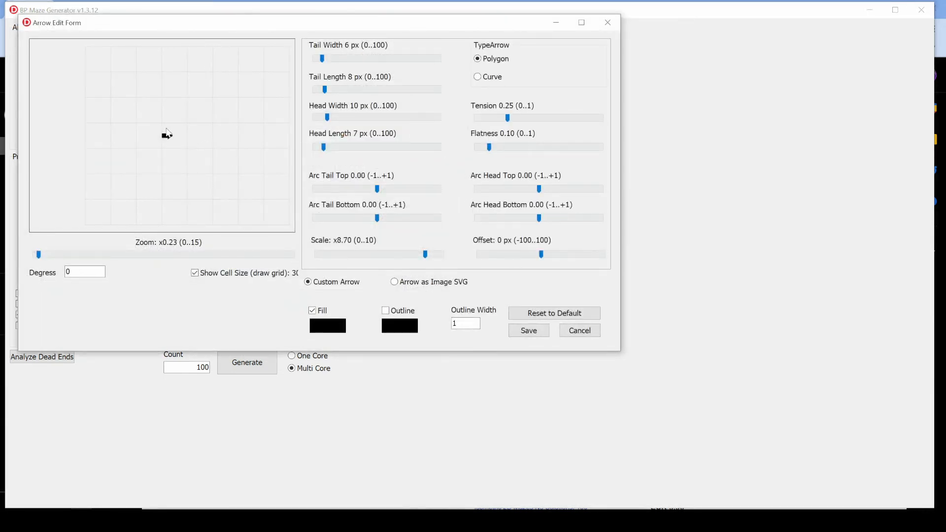
{"action": "left_click_drag", "start_coordinate": [38, 253], "coordinate": [56, 254]}
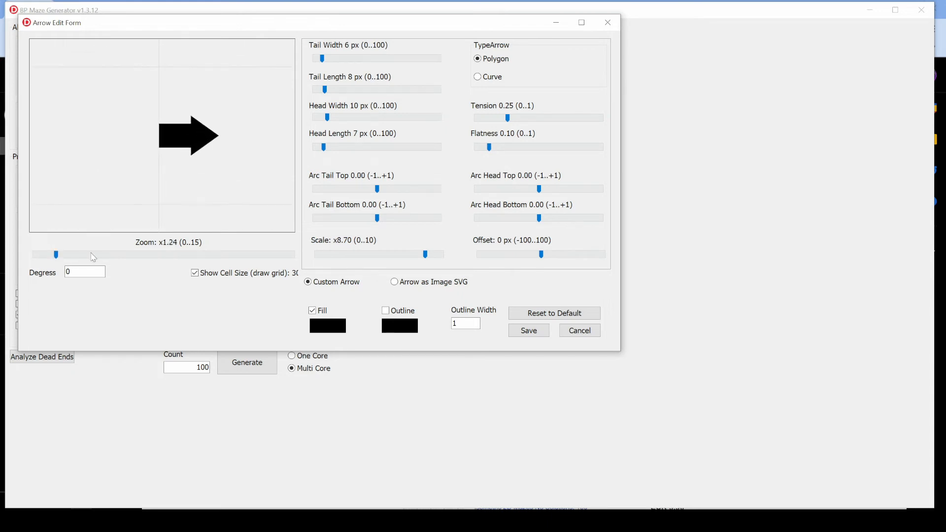
{"action": "mouse_move", "coordinate": [325, 90]}
{"action": "left_mouse_down"}
{"action": "mouse_move", "coordinate": [346, 91]}
{"action": "mouse_move", "coordinate": [334, 93]}
{"action": "left_mouse_up"}
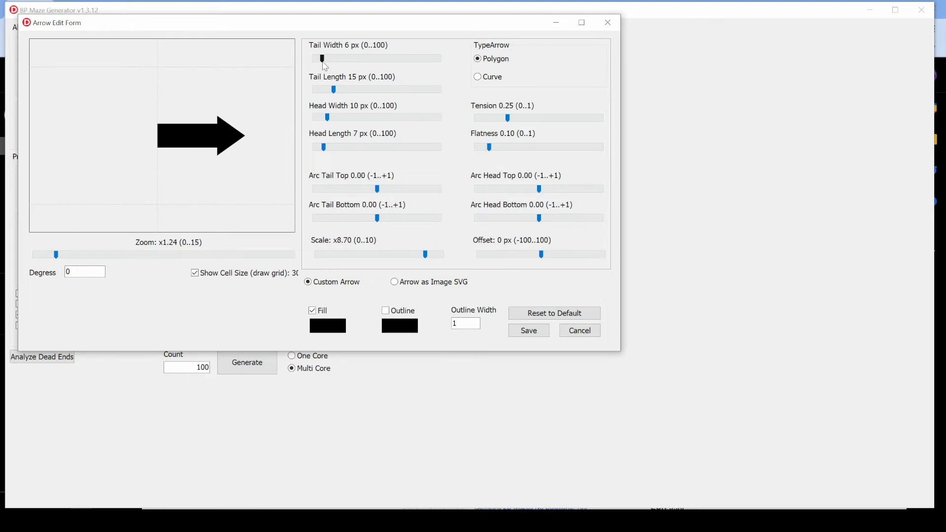
{"action": "mouse_move", "coordinate": [322, 58]}
{"action": "left_mouse_down"}
{"action": "mouse_move", "coordinate": [334, 63]}
{"action": "mouse_move", "coordinate": [322, 60]}
{"action": "left_mouse_up"}
{"action": "mouse_move", "coordinate": [324, 146]}
{"action": "left_mouse_down"}
{"action": "mouse_move", "coordinate": [336, 147]}
{"action": "mouse_move", "coordinate": [326, 148]}
{"action": "left_mouse_up"}
{"action": "mouse_move", "coordinate": [377, 190]}
{"action": "left_mouse_down"}
{"action": "mouse_move", "coordinate": [353, 195]}
{"action": "mouse_move", "coordinate": [369, 219]}
{"action": "mouse_move", "coordinate": [356, 218]}
{"action": "mouse_move", "coordinate": [395, 217]}
{"action": "mouse_move", "coordinate": [371, 218]}
{"action": "mouse_move", "coordinate": [354, 193]}
{"action": "mouse_move", "coordinate": [391, 192]}
{"action": "left_mouse_up"}
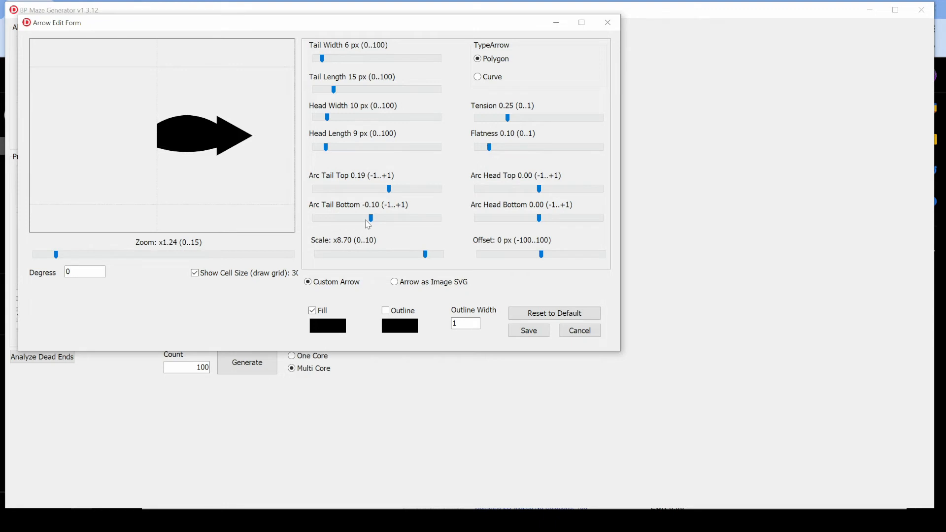
Reset the arrow to default, try an unfilled outline at scale x2.77, and discard the arrow edits
{"action": "left_click", "coordinate": [534, 313]}
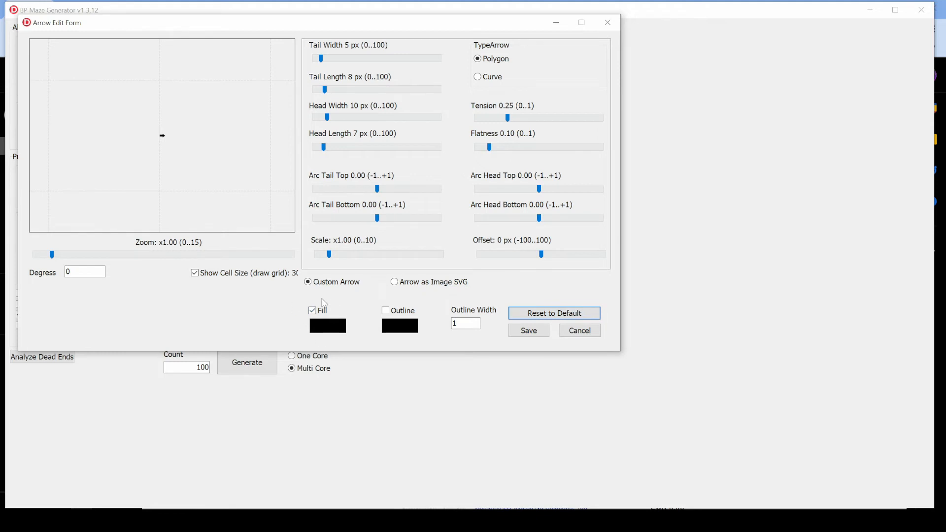
{"action": "left_click", "coordinate": [385, 310]}
{"action": "left_click_drag", "start_coordinate": [51, 254], "coordinate": [155, 257]}
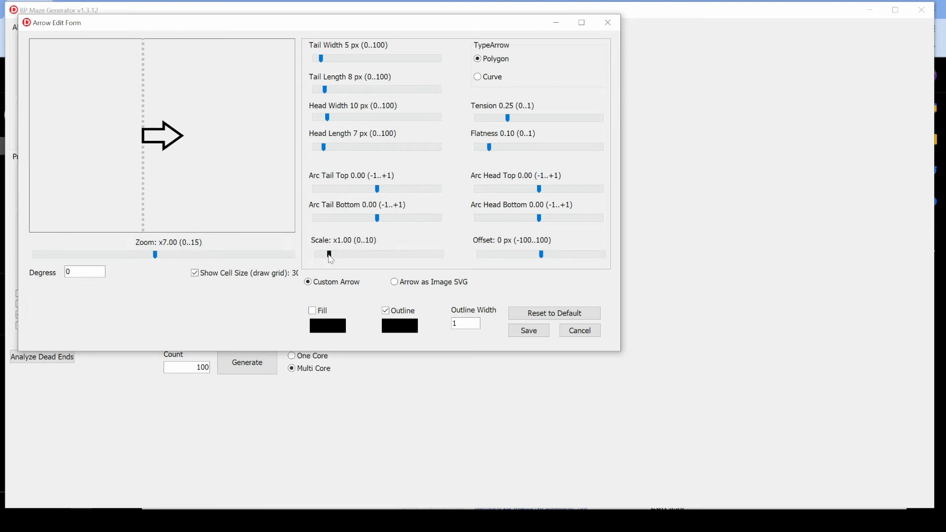
{"action": "left_click_drag", "start_coordinate": [328, 254], "coordinate": [353, 261]}
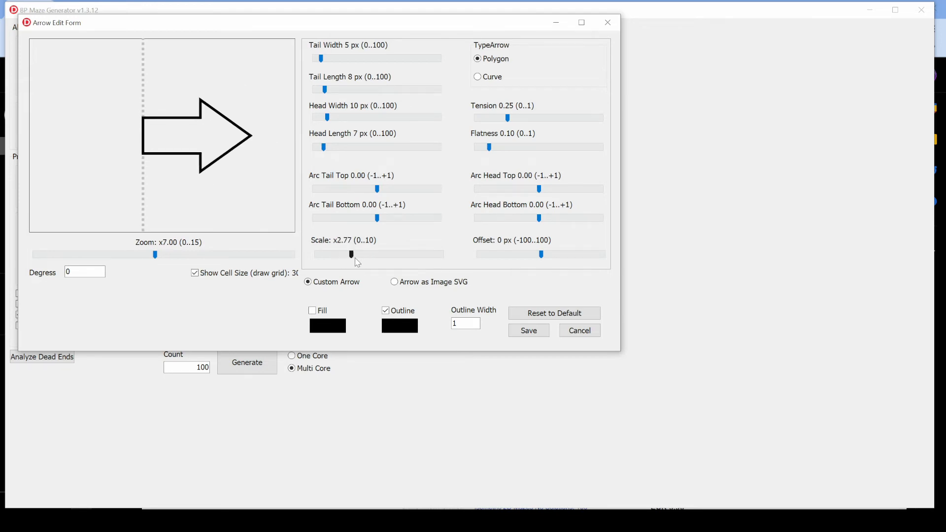
{"action": "left_click", "coordinate": [574, 331]}
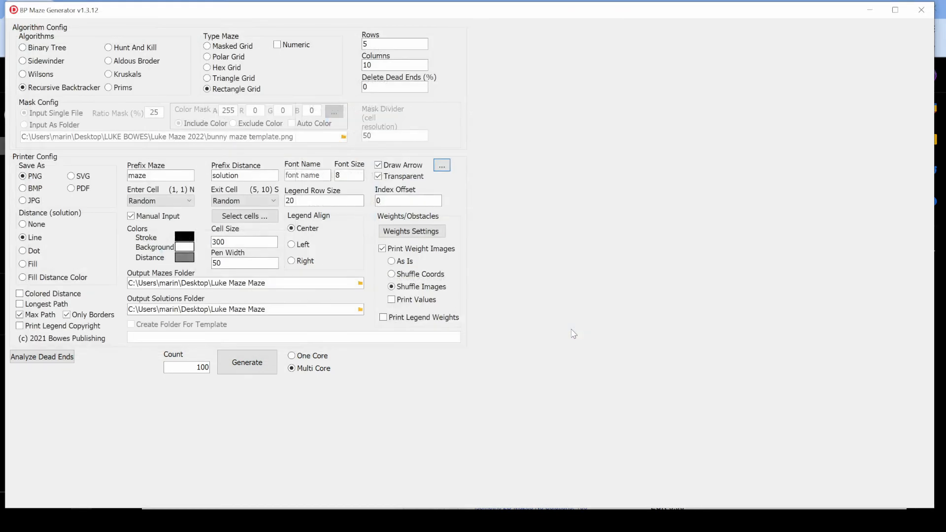
Turn off arrow drawing and open the weights settings in an enlarged editing form
{"action": "left_click", "coordinate": [383, 169]}
{"action": "left_click", "coordinate": [422, 234]}
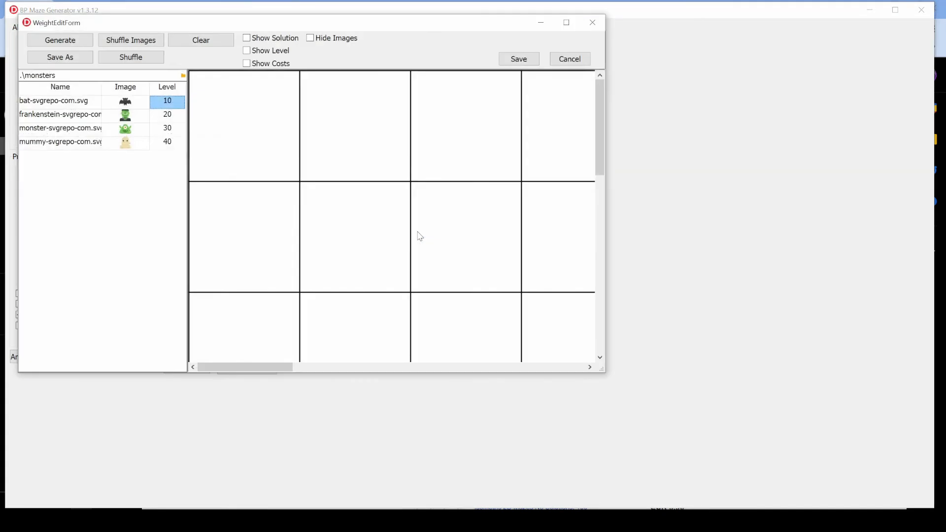
{"action": "left_click_drag", "start_coordinate": [601, 369], "coordinate": [852, 496]}
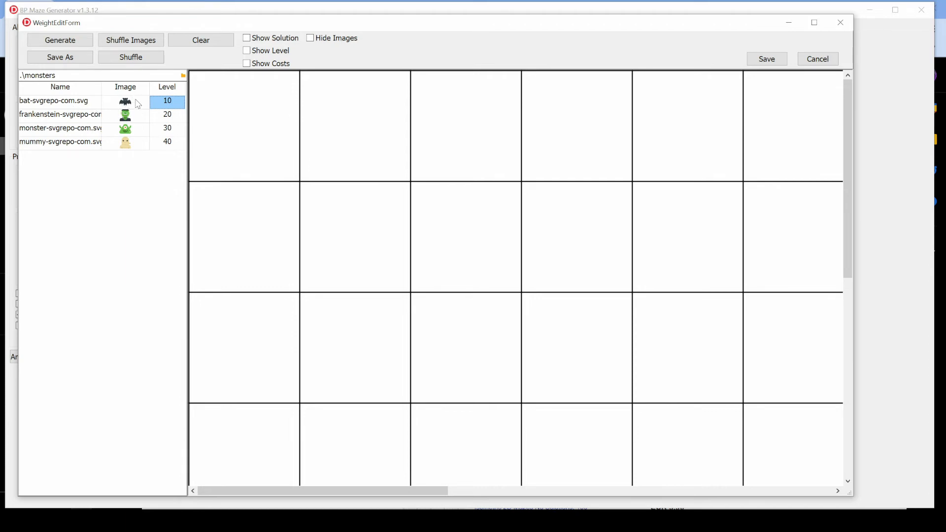
Place the bat at (2, 3), Frankenstein at (2, 5), the green monster at (3, 5) and the mummy at (3, 2), and save the weights
{"action": "left_click_drag", "start_coordinate": [159, 103], "coordinate": [458, 238]}
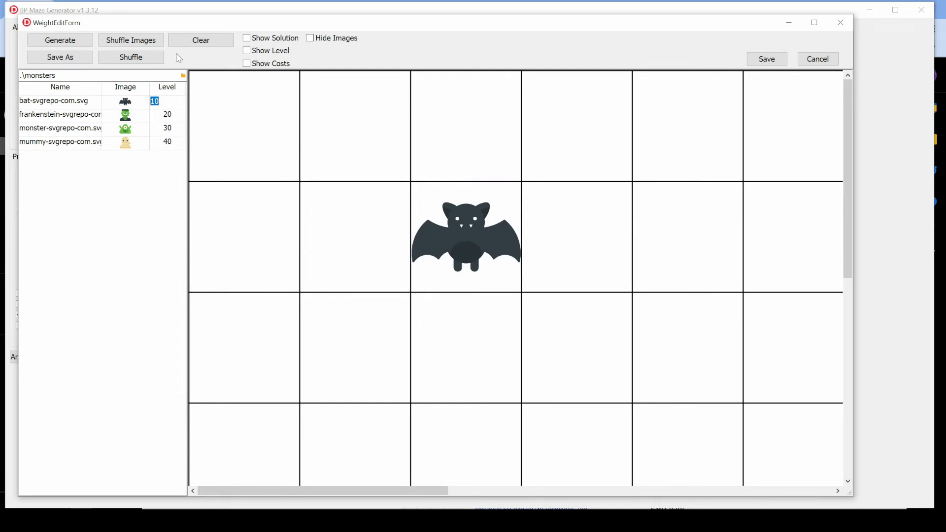
{"action": "left_click", "coordinate": [163, 120]}
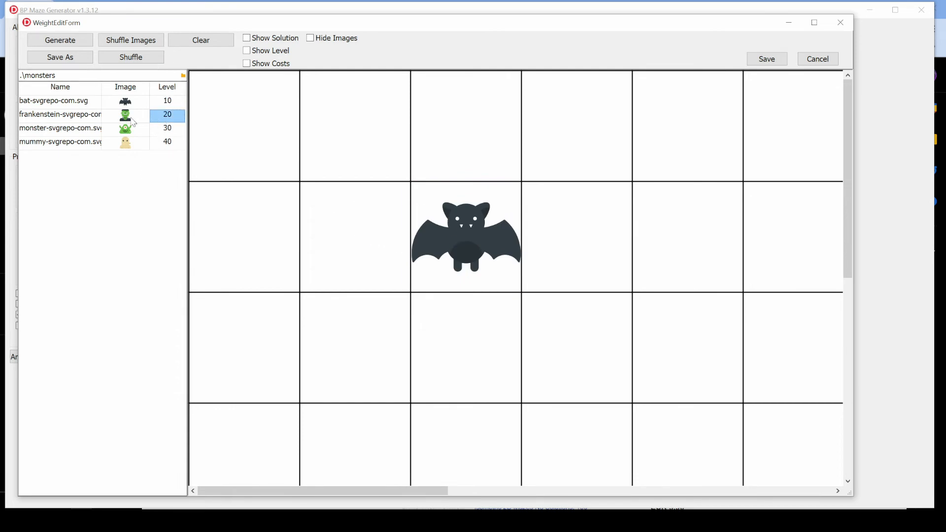
{"action": "left_click_drag", "start_coordinate": [134, 122], "coordinate": [681, 241]}
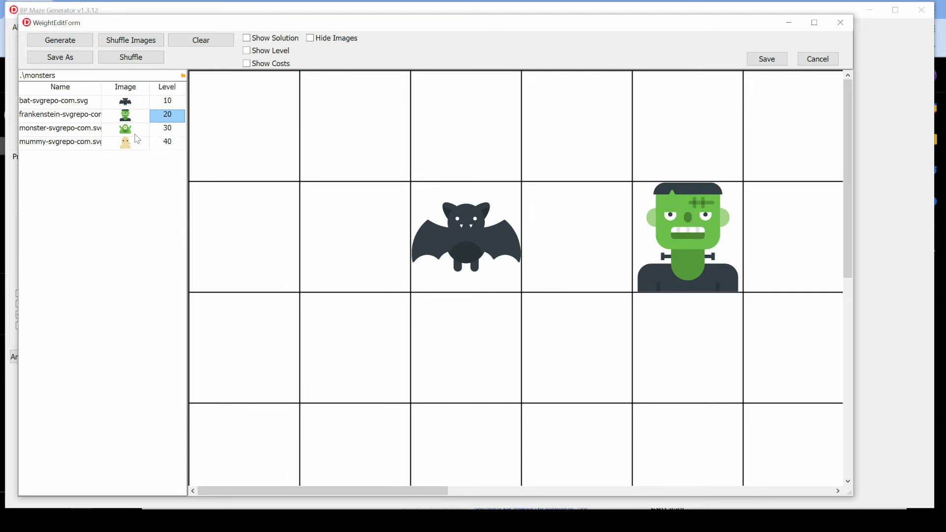
{"action": "left_click", "coordinate": [160, 131]}
{"action": "left_click_drag", "start_coordinate": [125, 129], "coordinate": [670, 366]}
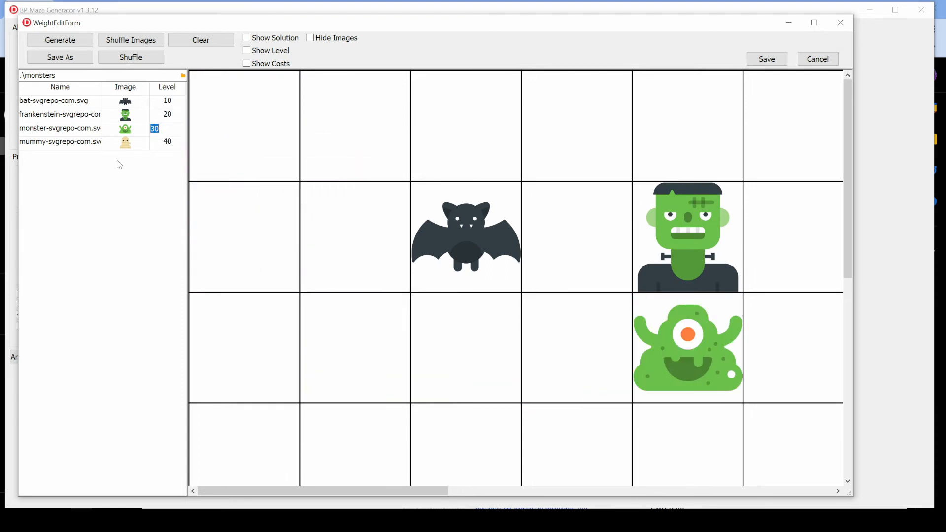
{"action": "left_click", "coordinate": [168, 142]}
{"action": "left_click_drag", "start_coordinate": [125, 142], "coordinate": [353, 359]}
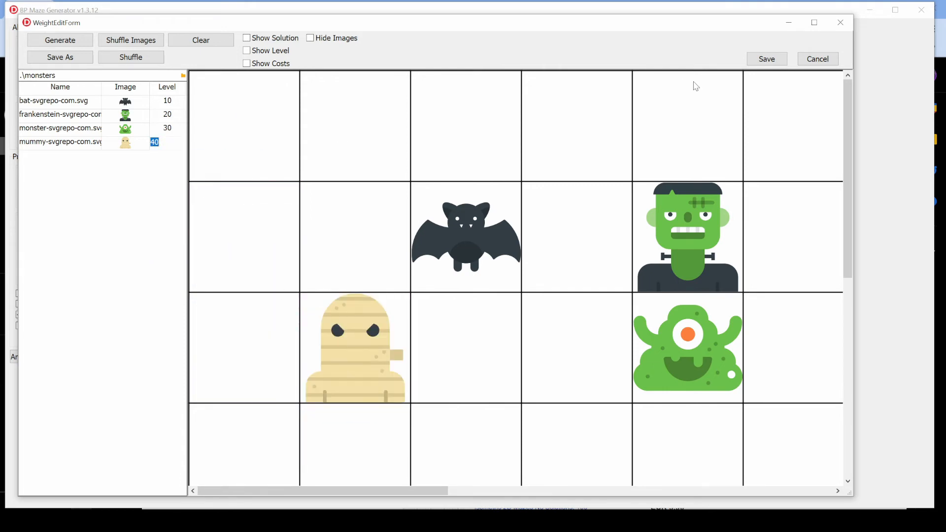
{"action": "left_click", "coordinate": [767, 59]}
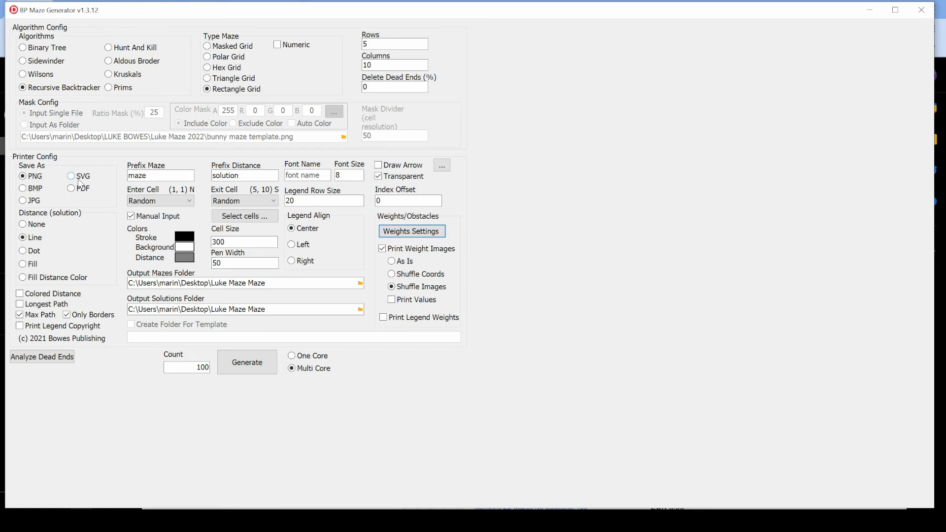
Turn off manual input of the enter and exit cells
{"action": "left_click_drag", "start_coordinate": [78, 179], "coordinate": [41, 305]}
{"action": "left_click", "coordinate": [134, 217]}
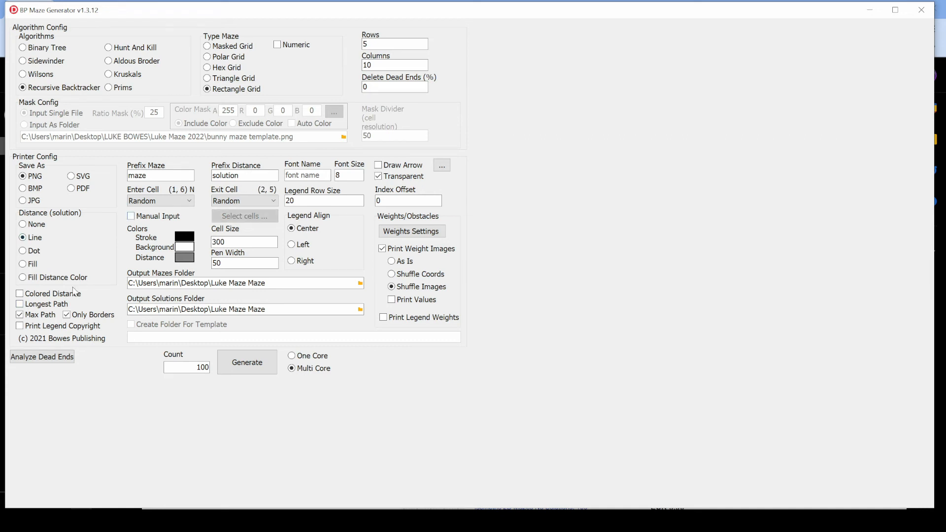
Try printing the copyright legend, clear its text, restore the default text, and turn the legend off again
{"action": "left_click", "coordinate": [20, 306]}
{"action": "left_click", "coordinate": [21, 326]}
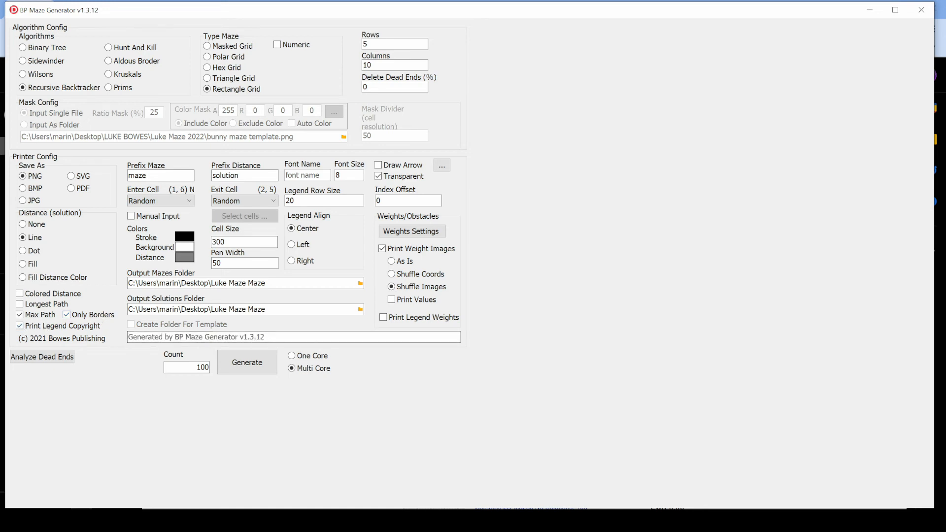
{"action": "key", "text": "ctrl+a"}
{"action": "key", "text": "BackSpace"}
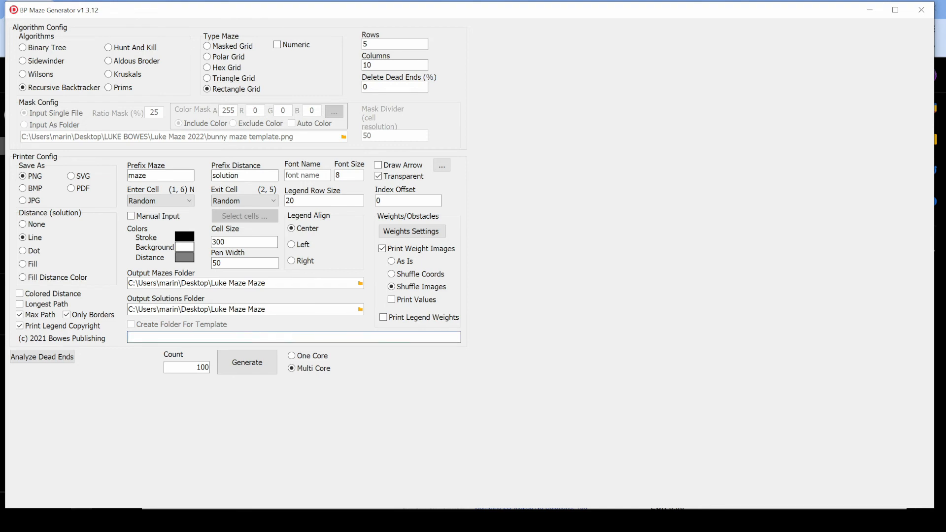
{"action": "left_click", "coordinate": [20, 327]}
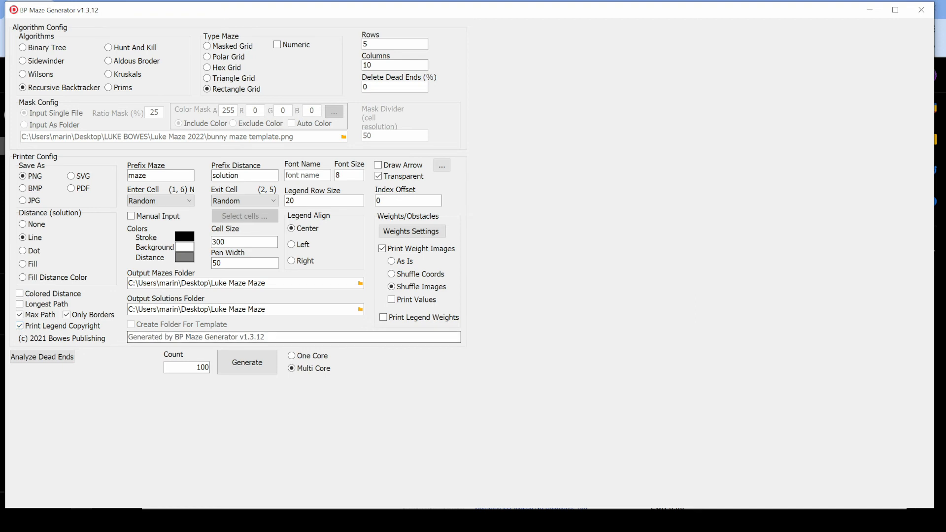
{"action": "left_click", "coordinate": [19, 326]}
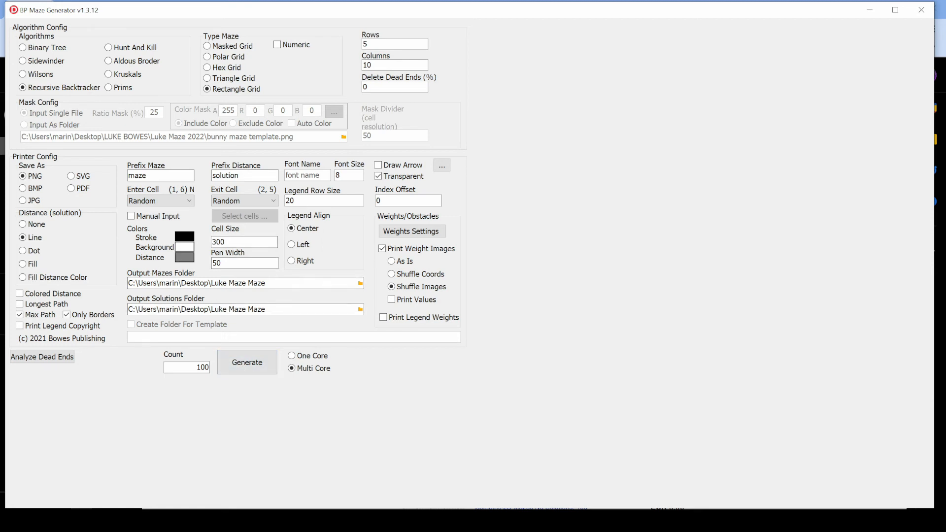
Set the output folder for solutions to "Luke Maze Solutions" on the desktop, separate from the mazes folder
{"action": "double_click", "coordinate": [256, 283]}
{"action": "double_click", "coordinate": [256, 309]}
{"action": "type", "text": "Solutions"}
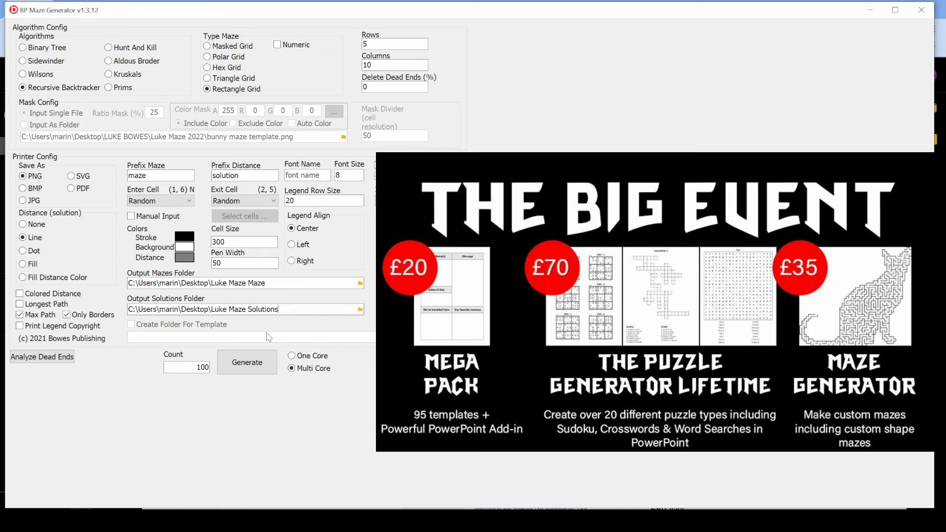
{"action": "left_click_drag", "start_coordinate": [279, 309], "coordinate": [128, 309]}
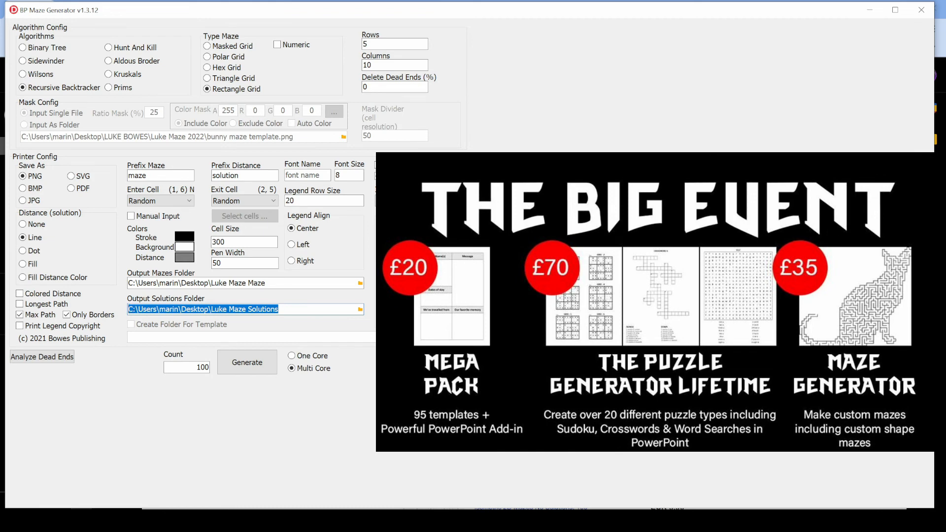
{"action": "left_click", "coordinate": [178, 283]}
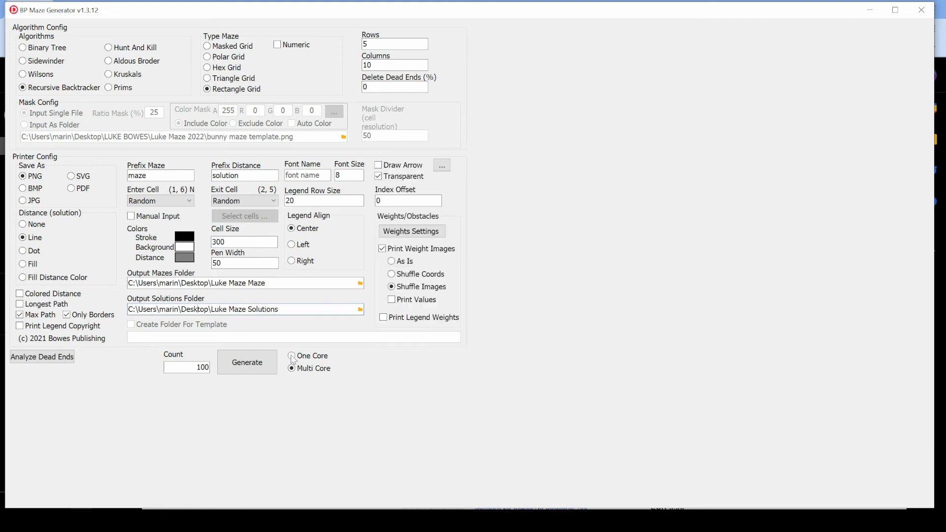
Generate 1000 rectangle-grid mazes as SVG files using multiple cores and close the progress report
{"action": "left_click", "coordinate": [292, 356]}
{"action": "type", "text": "0"}
{"action": "left_click", "coordinate": [76, 179]}
{"action": "left_click", "coordinate": [239, 363]}
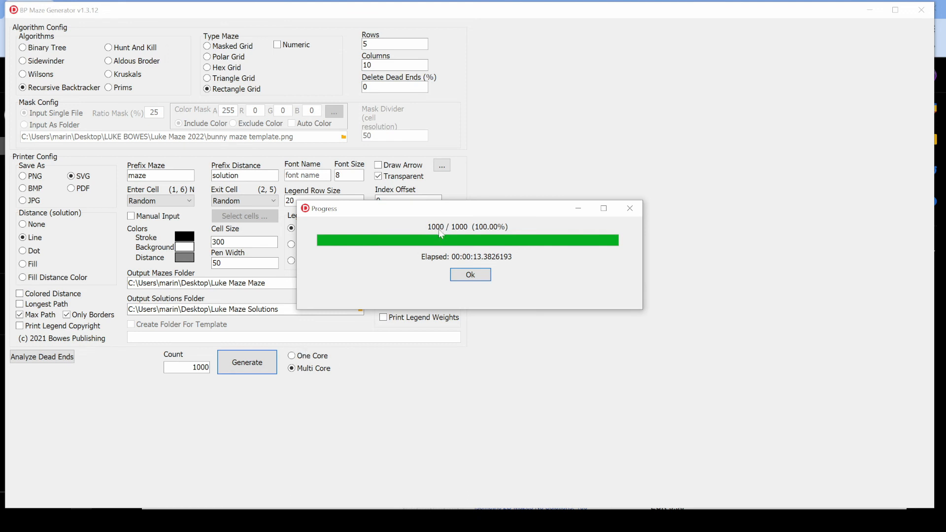
{"action": "left_click", "coordinate": [630, 208]}
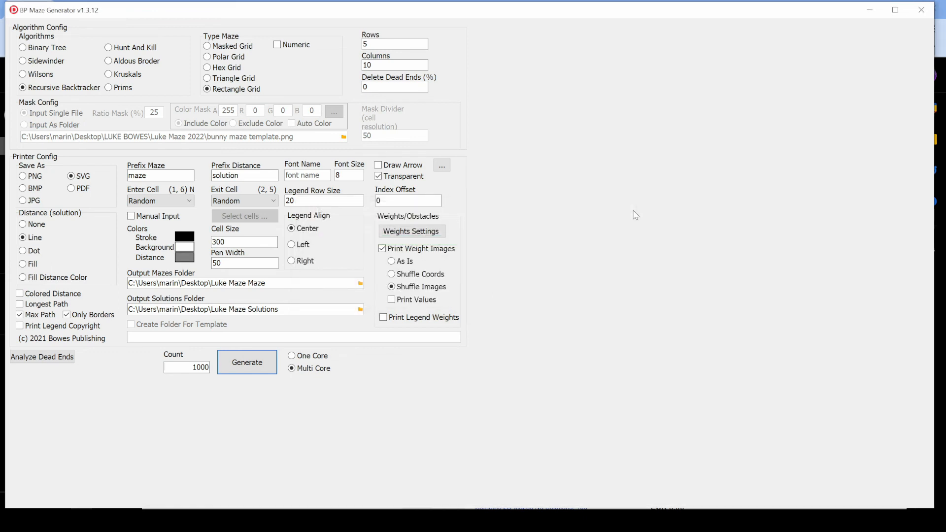
Switch the output format to PNG, generate the 1000 mazes again, and close the progress report
{"action": "left_click", "coordinate": [25, 177]}
{"action": "left_click", "coordinate": [243, 365]}
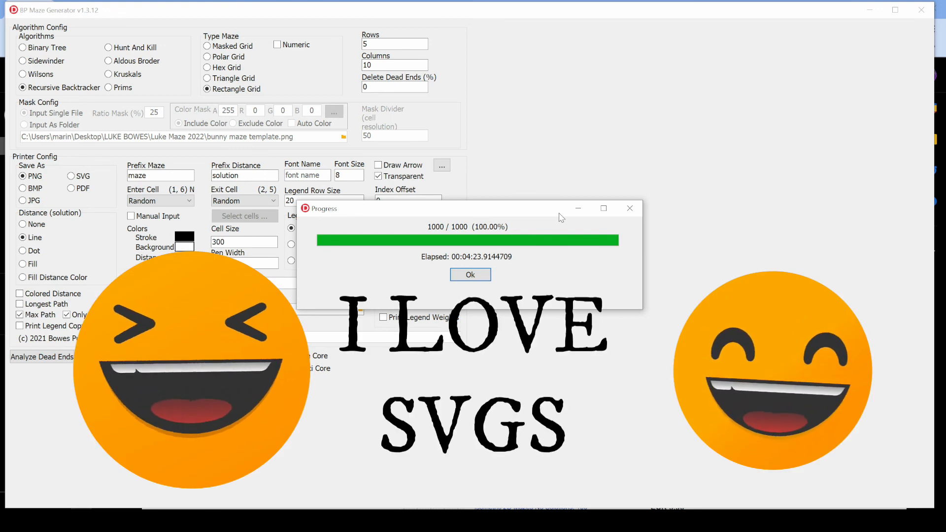
{"action": "left_click", "coordinate": [630, 208]}
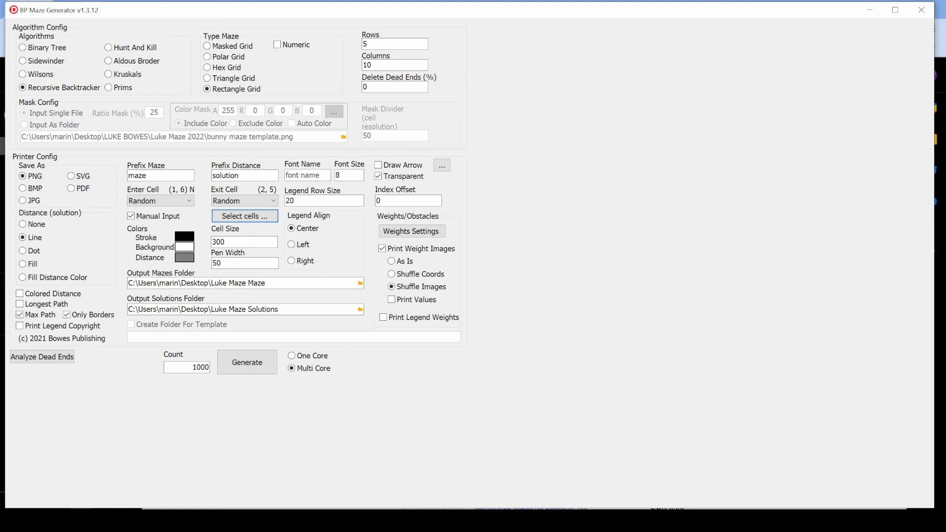
{"action": "left_click_drag", "start_coordinate": [266, 283], "coordinate": [127, 282]}
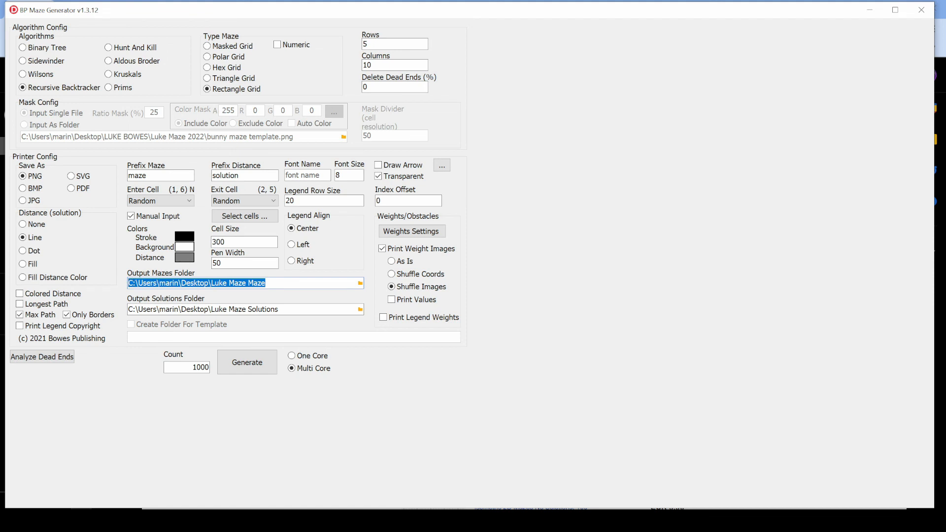
{"action": "left_click_drag", "start_coordinate": [266, 283], "coordinate": [127, 283]}
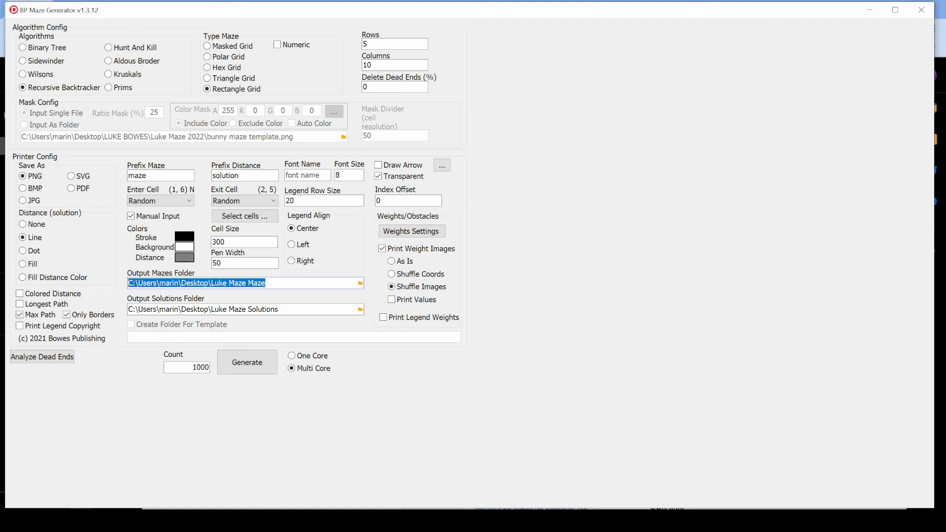